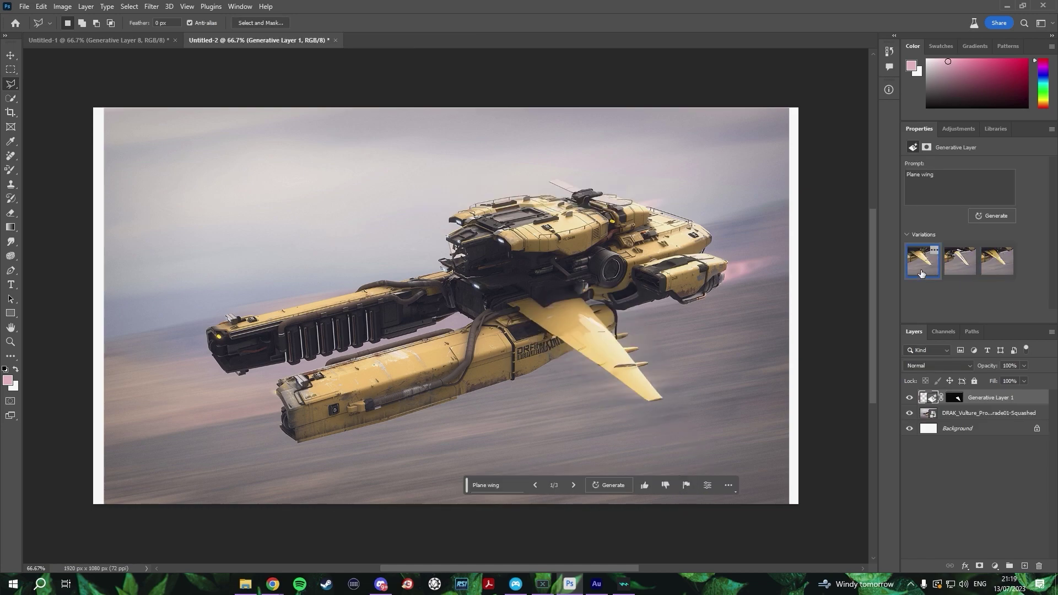
- Generate an extra 'Plane wing' on the yellow ship and a 'Blade' on the cannon barrel
{"action": "key", "text": "ctrl+d"}
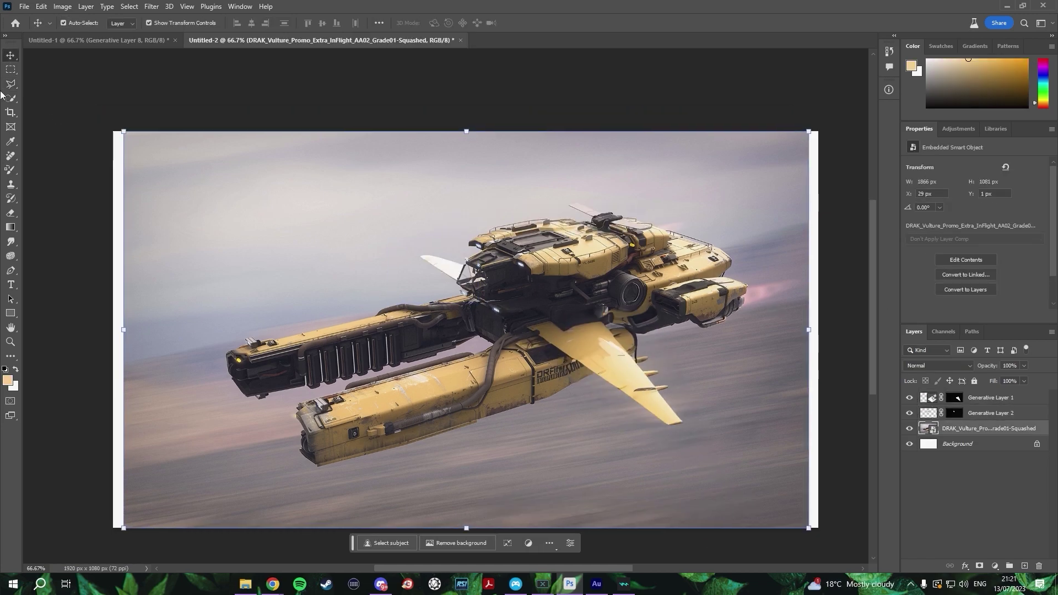
{"action": "left_click", "coordinate": [10, 84]}
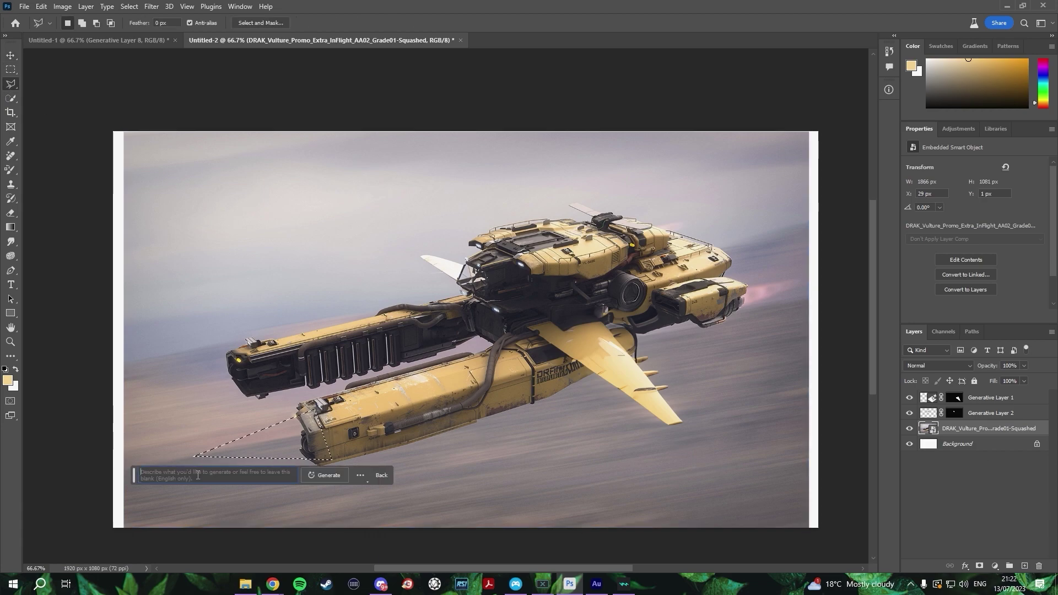
{"action": "left_click", "coordinate": [353, 476]}
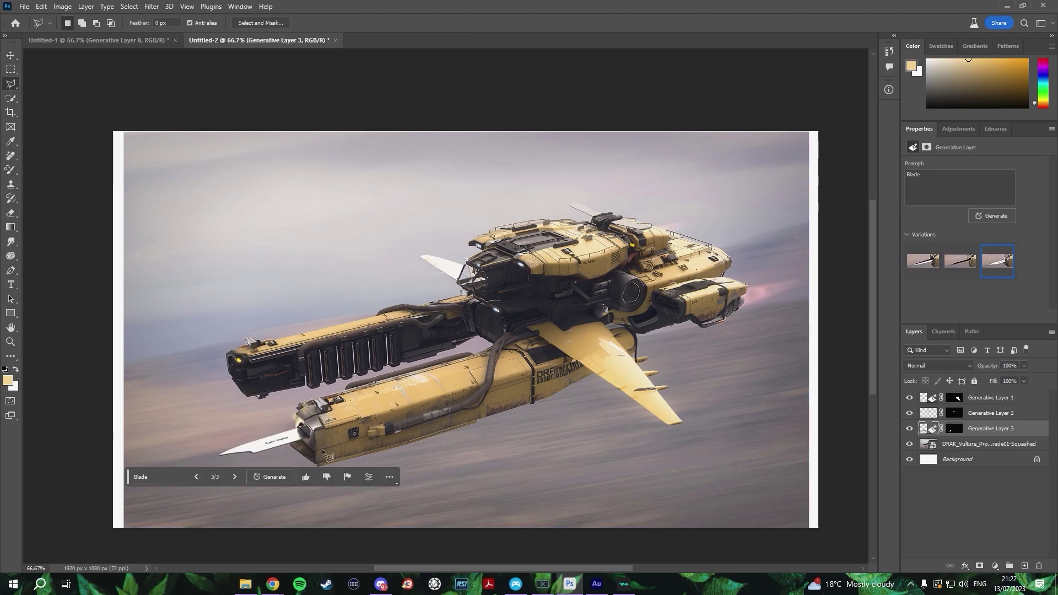
- Lasso the area inside the lower hull on the original ship layer for the next fill
{"action": "left_click", "coordinate": [986, 444]}
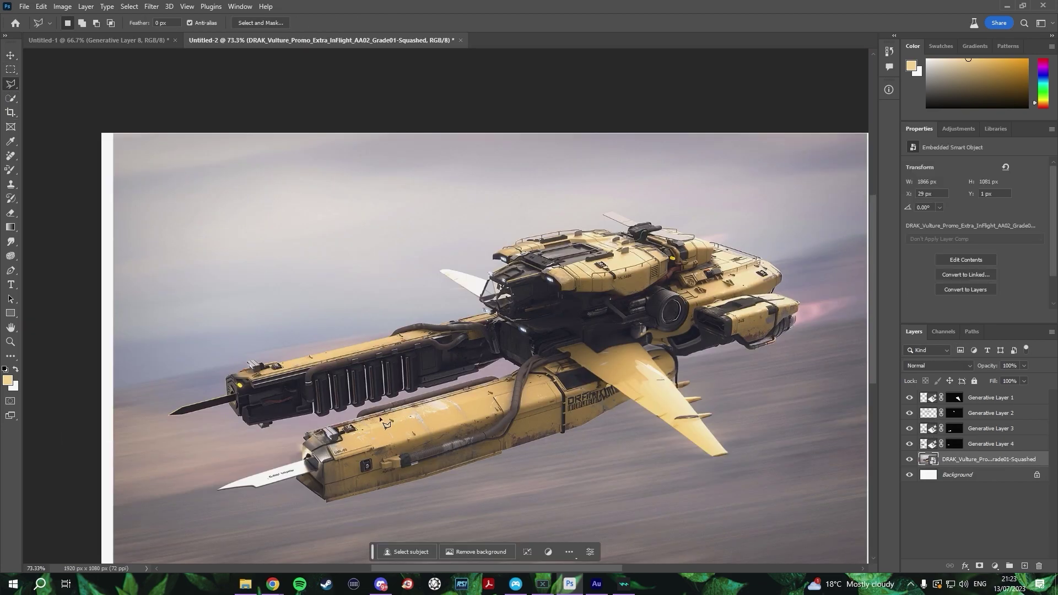
{"action": "left_click", "coordinate": [380, 416]}
{"action": "left_click", "coordinate": [343, 458]}
{"action": "type", "text": "Skju"}
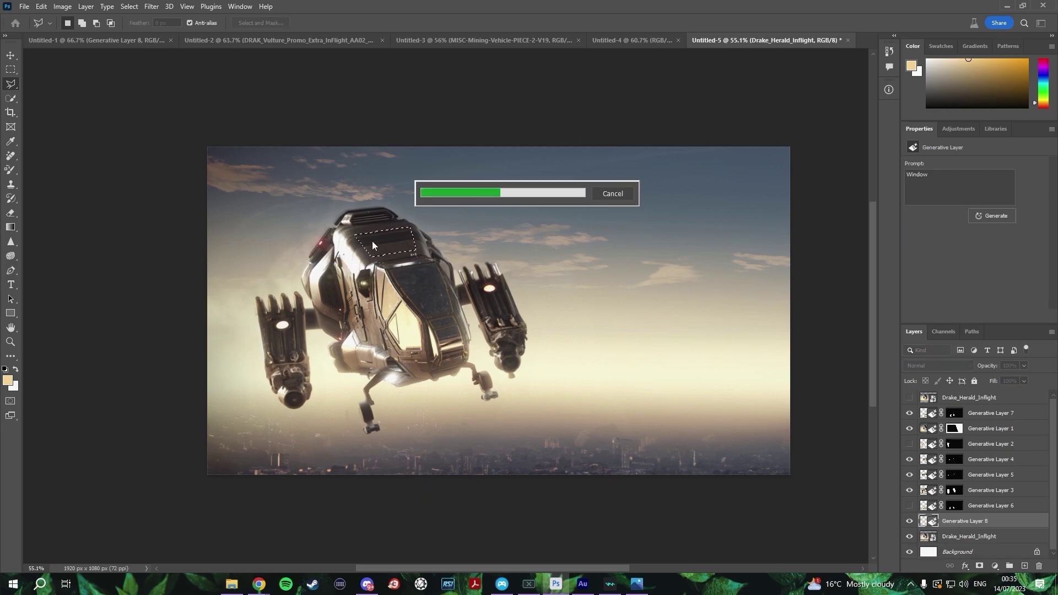
- Clear the finished selection and target the Drake_Herald_Inflight base layer with the Lasso tool
{"action": "key", "text": "v"}
{"action": "key", "text": "ctrl+d"}
{"action": "left_click", "coordinate": [105, 233]}
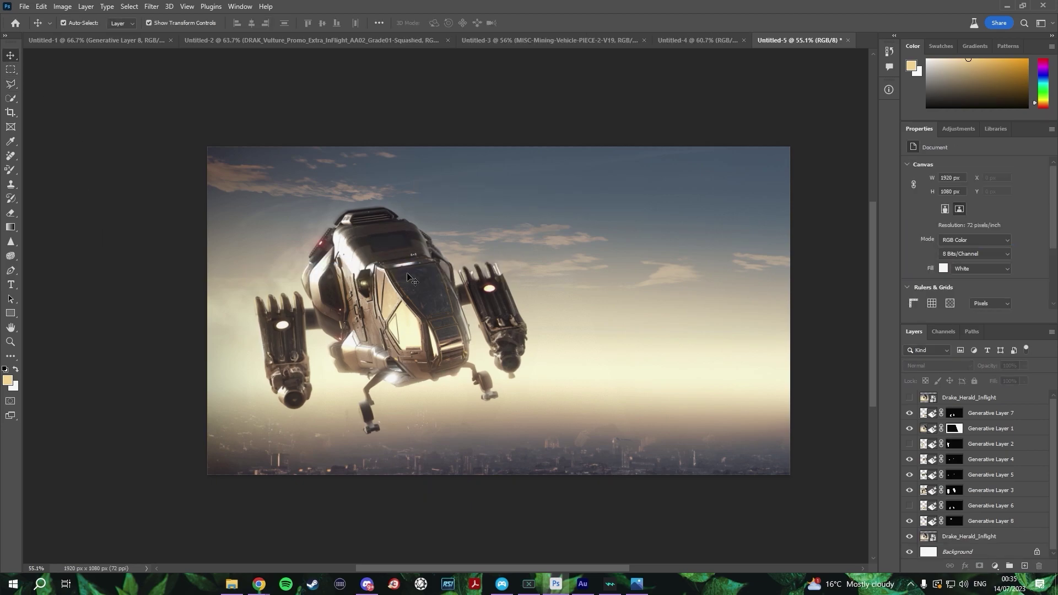
{"action": "key", "text": "l"}
{"action": "left_click", "coordinate": [968, 536]}
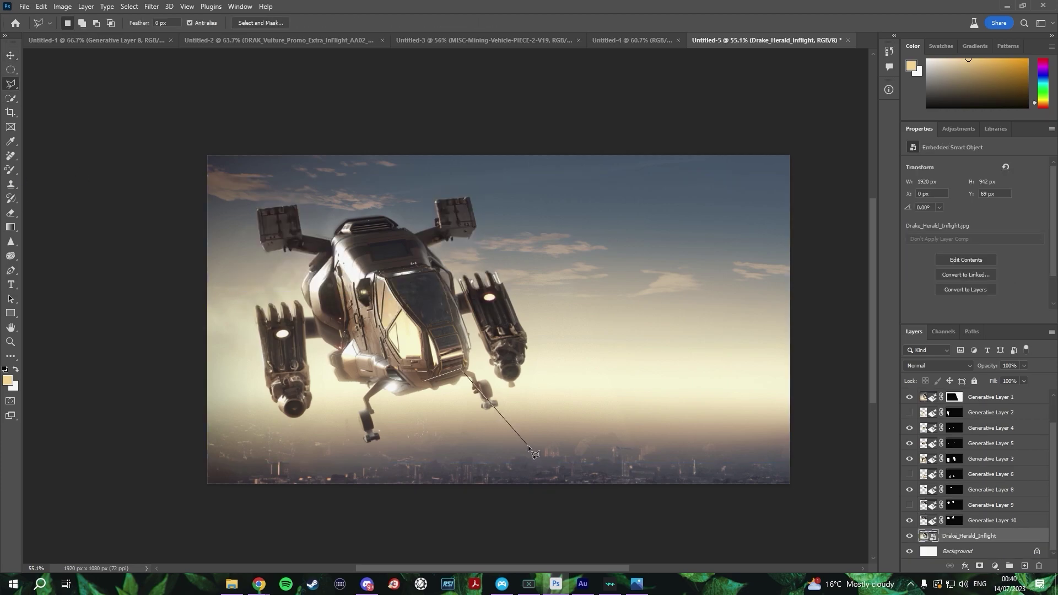
- Outline the area beneath the Herald and generate a 'Claw' there
{"action": "left_click", "coordinate": [560, 436]}
{"action": "left_click", "coordinate": [542, 461]}
{"action": "left_click", "coordinate": [444, 464]}
{"action": "double_click", "coordinate": [424, 445]}
{"action": "type", "text": "Claw"}
{"action": "left_click", "coordinate": [554, 479]}
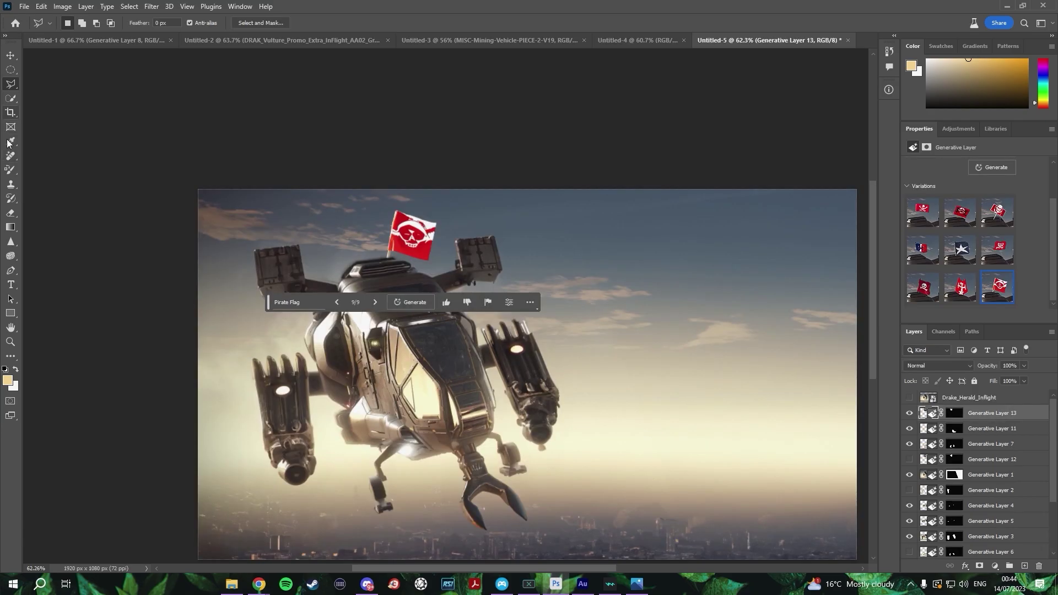
- Switch to the Sponge tool to desaturate the pirate flag's colour
{"action": "key", "text": "o"}
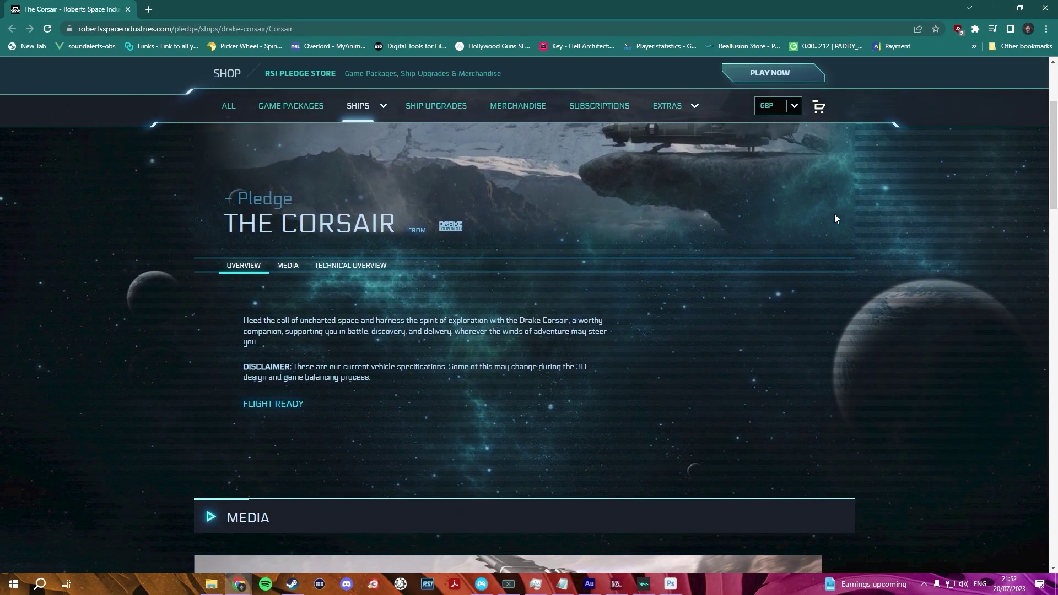
{"action": "scroll", "coordinate": [833, 214], "scroll_direction": "down", "scroll_amount": 3}
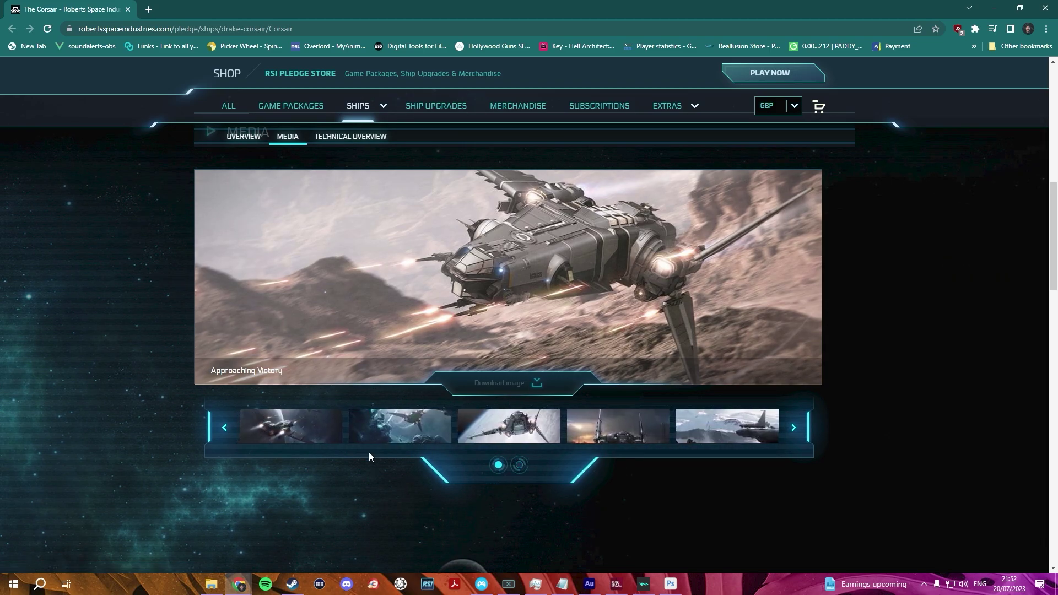
- View the Corsair gallery images in turn: first, asteroid, front view, landing pad, snowy cliff
{"action": "left_click", "coordinate": [244, 442]}
{"action": "left_click", "coordinate": [290, 435]}
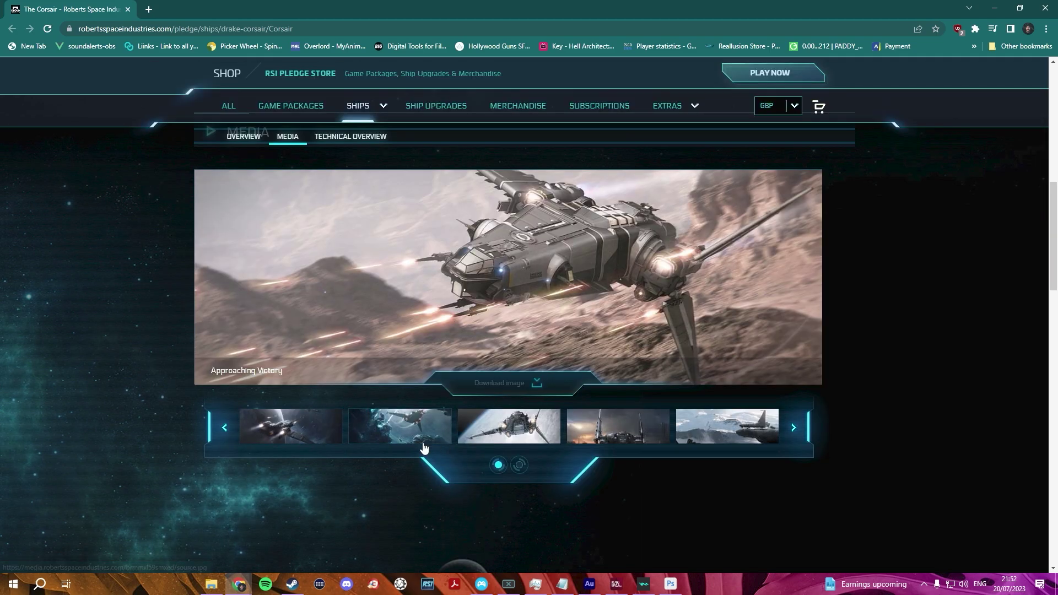
{"action": "left_click", "coordinate": [425, 445]}
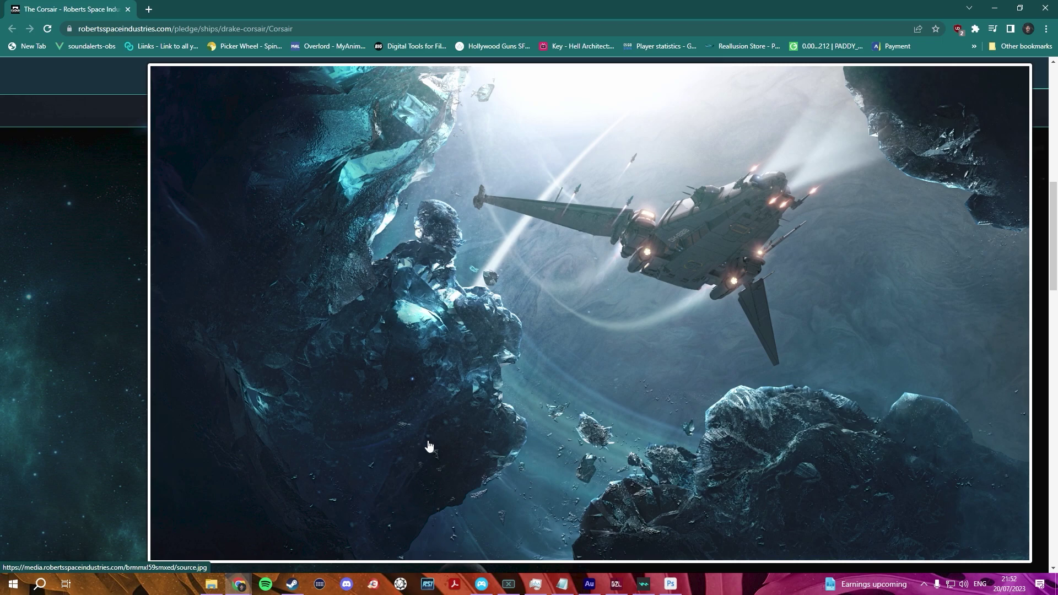
{"action": "left_click", "coordinate": [429, 445]}
{"action": "left_click", "coordinate": [554, 438]}
{"action": "left_click", "coordinate": [557, 437]}
{"action": "left_click", "coordinate": [532, 432]}
{"action": "left_click", "coordinate": [532, 432]}
{"action": "left_click", "coordinate": [638, 433]}
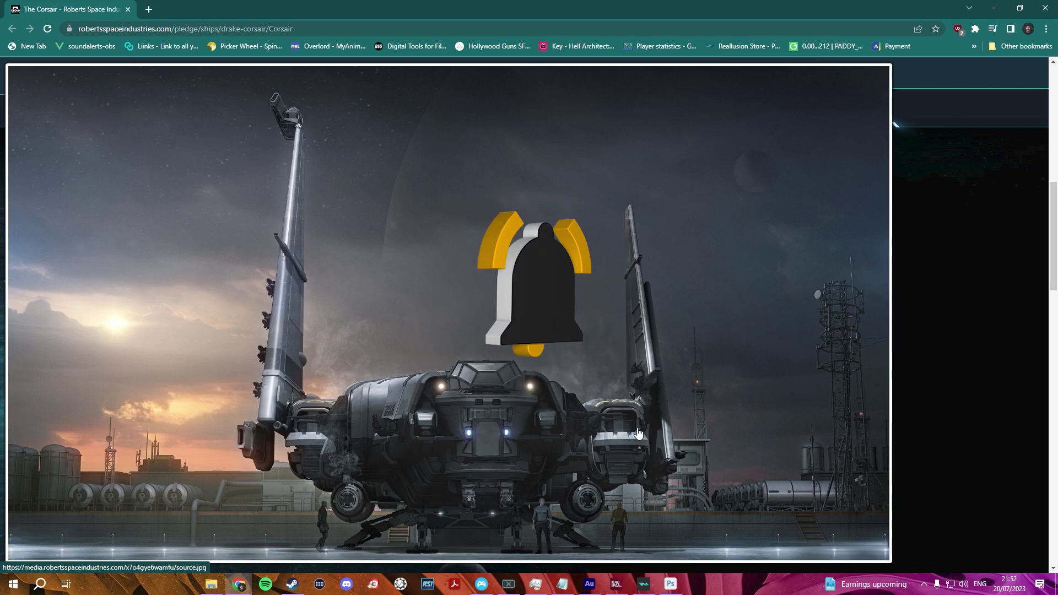
{"action": "left_click", "coordinate": [638, 434]}
{"action": "left_click", "coordinate": [744, 442]}
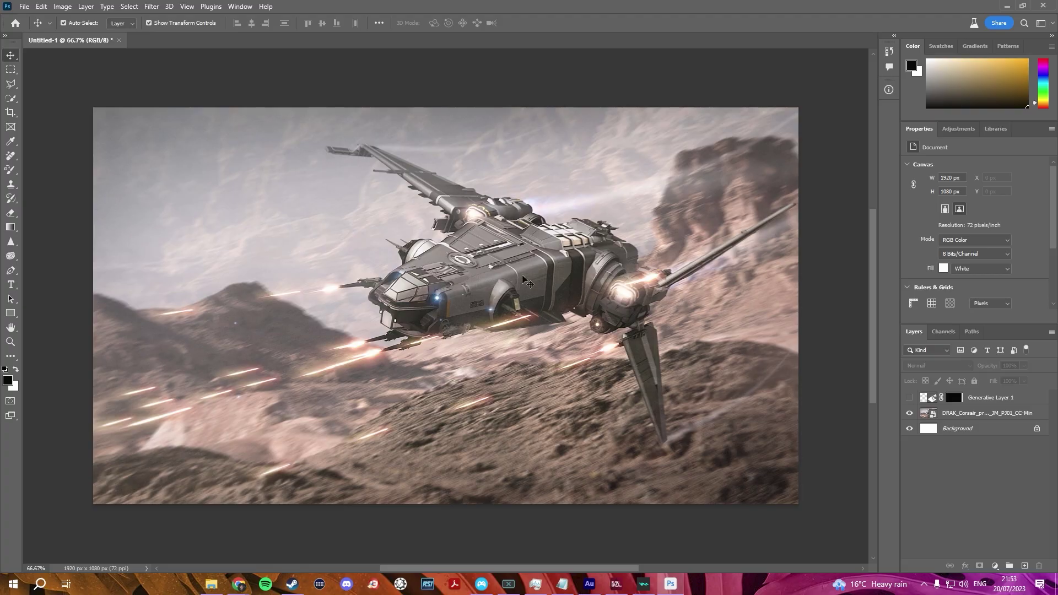
- Shift the Corsair picture 71 px left and add a generated wing from the ship's engine
{"action": "left_click_drag", "start_coordinate": [523, 278], "coordinate": [446, 274]}
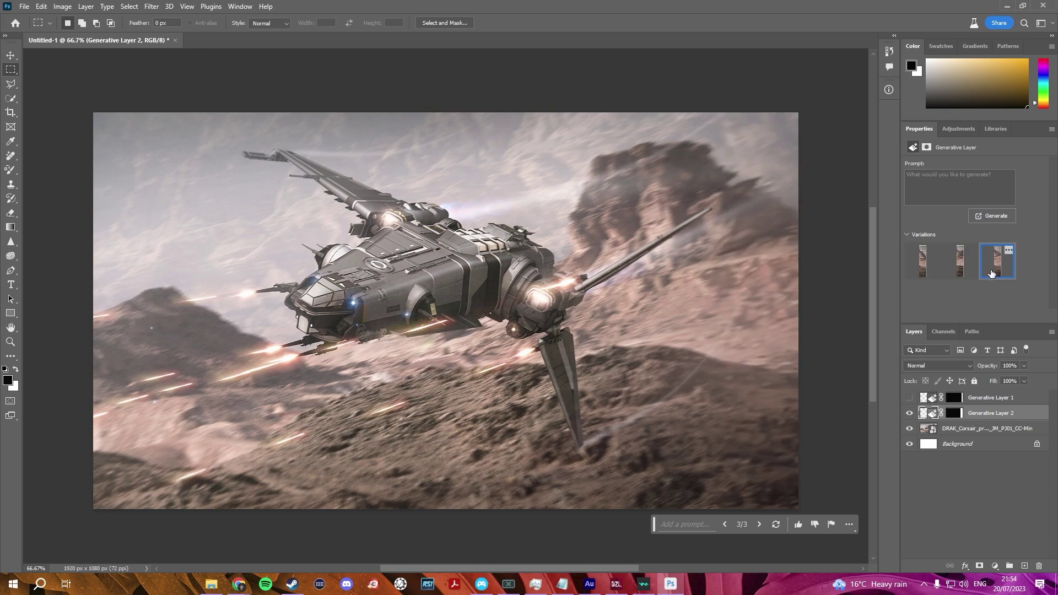
{"action": "key", "text": "v"}
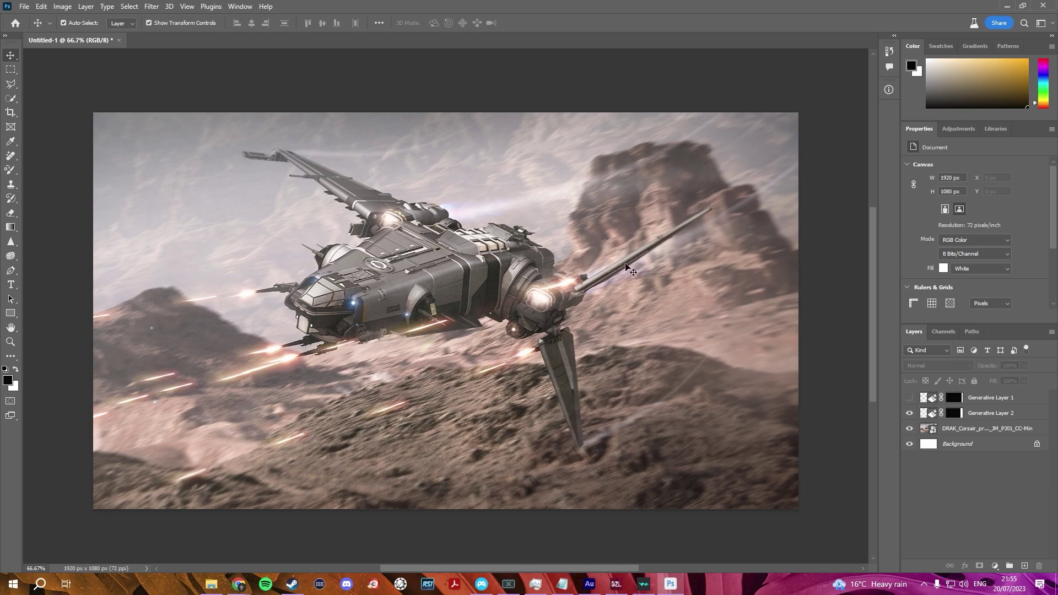
{"action": "left_click", "coordinate": [12, 87]}
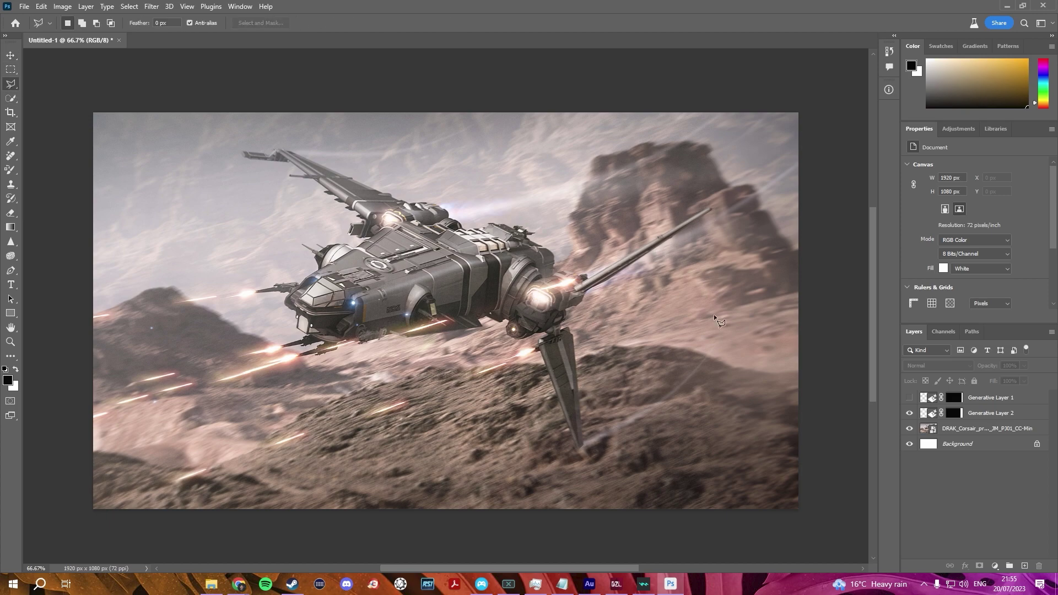
{"action": "left_click", "coordinate": [978, 435]}
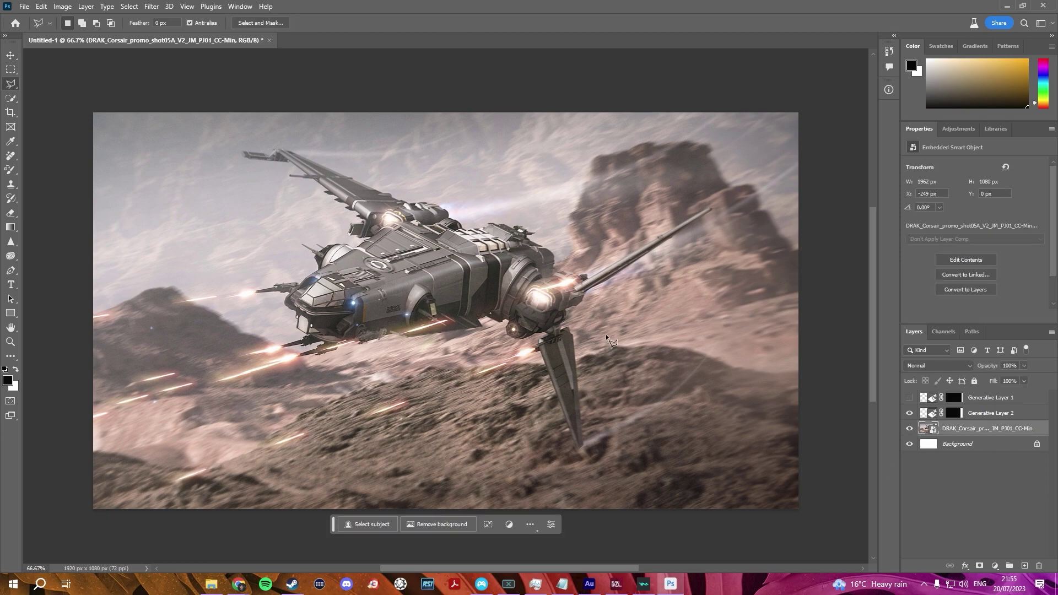
{"action": "left_click", "coordinate": [571, 300]}
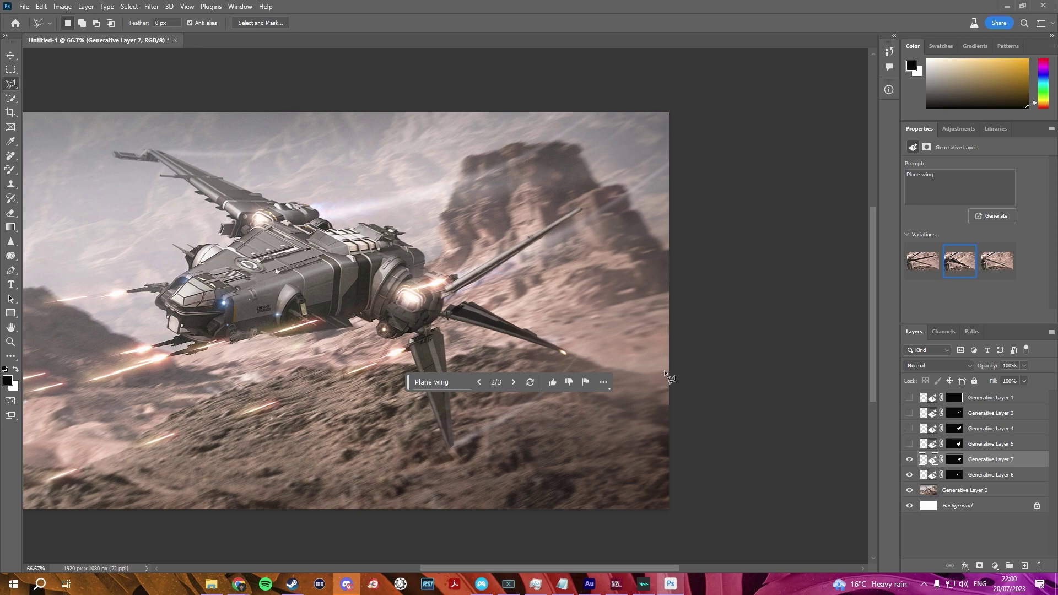
{"action": "key", "text": "v"}
{"action": "left_click", "coordinate": [696, 365]}
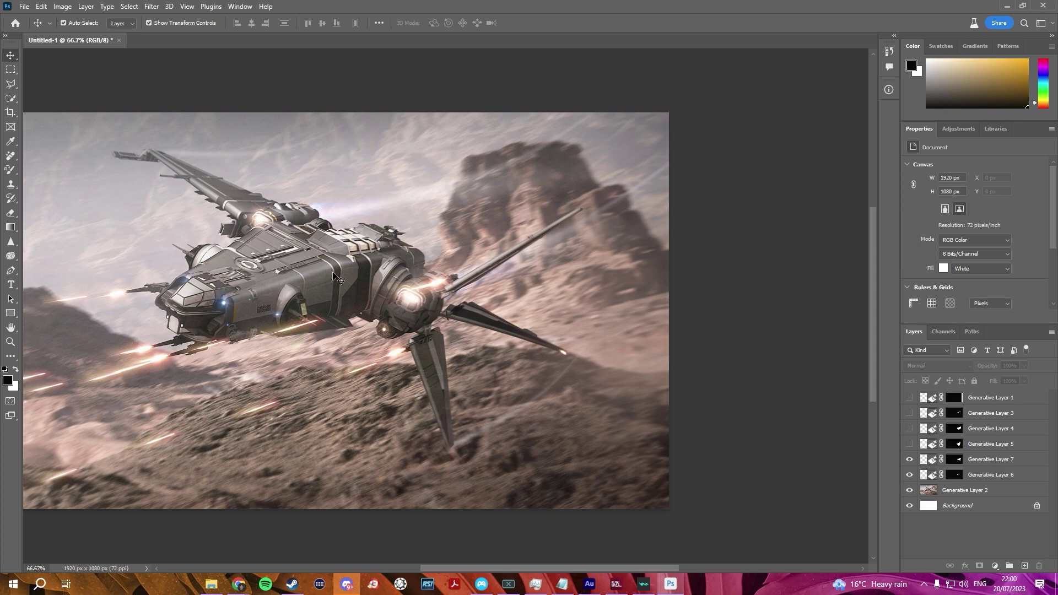
- Generative Fill 'ROckets' over the ship and keep the rocket-rack variation
{"action": "left_click", "coordinate": [10, 83]}
{"action": "key", "text": "ctrl+shift+d"}
{"action": "left_click", "coordinate": [250, 280]}
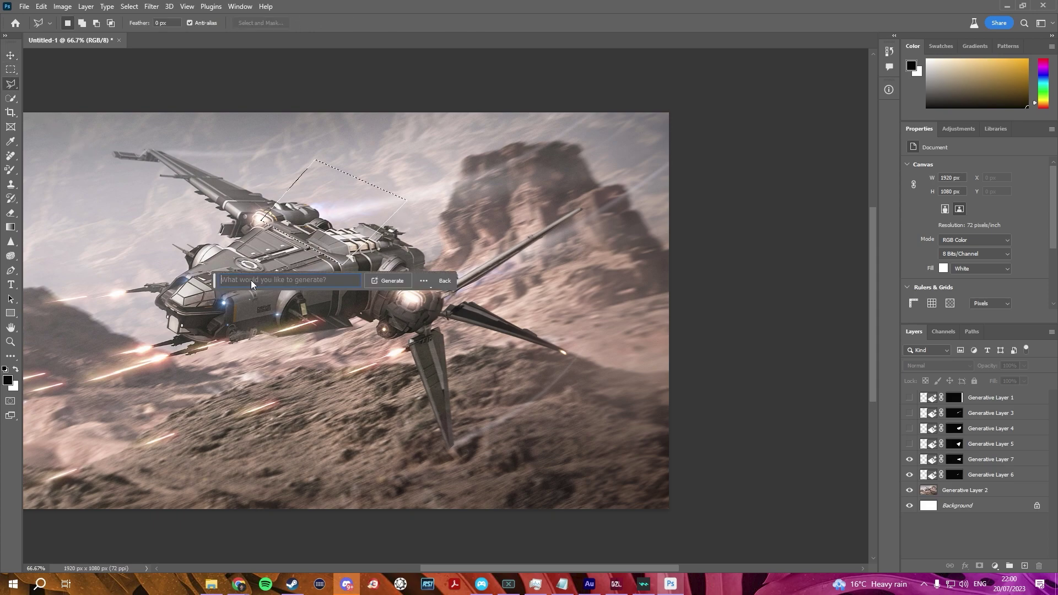
{"action": "type", "text": "ROckets"}
{"action": "key", "text": "Return"}
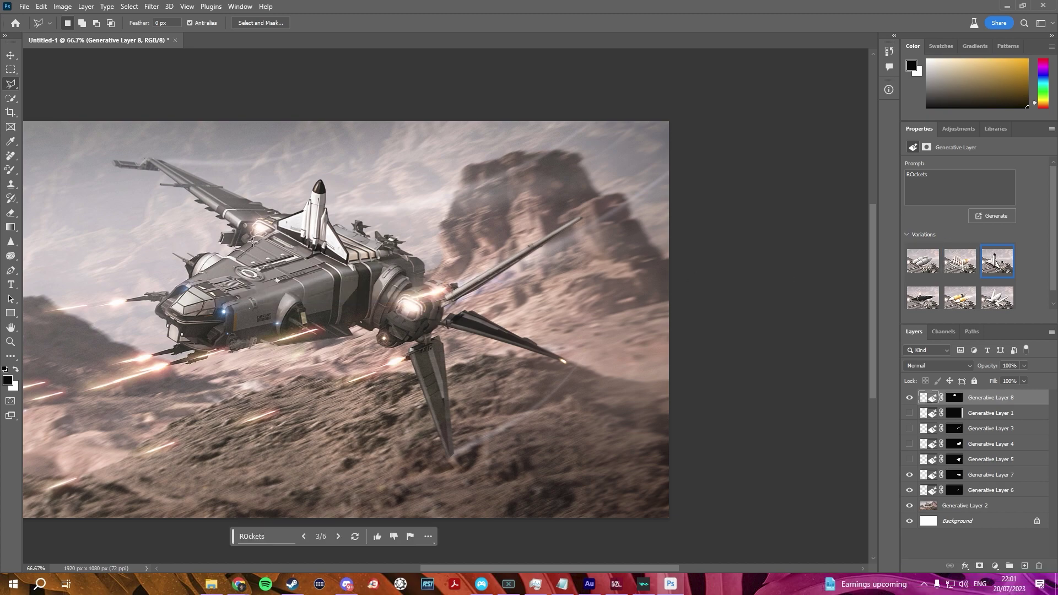
{"action": "scroll", "coordinate": [259, 242], "scroll_direction": "up", "scroll_amount": 10}
{"action": "scroll", "coordinate": [250, 245], "scroll_direction": "down", "scroll_amount": 5}
{"action": "scroll", "coordinate": [245, 285], "scroll_direction": "up", "scroll_amount": 3}
{"action": "scroll", "coordinate": [281, 331], "scroll_direction": "down", "scroll_amount": 2}
{"action": "left_click", "coordinate": [953, 272]}
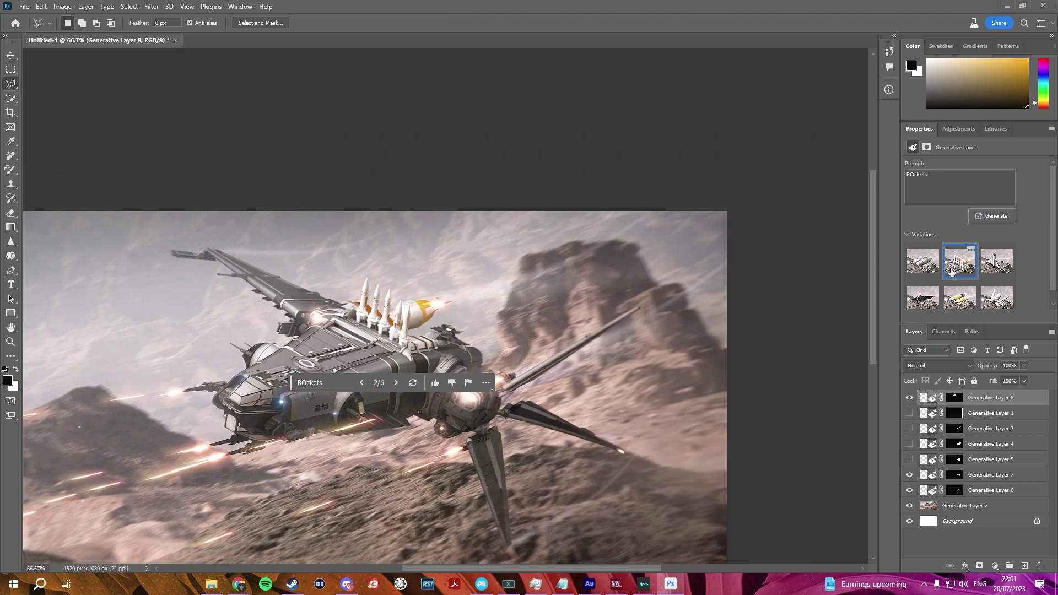
- Hide the rockets layer and select Generative Layer 2 in the layer stack
{"action": "scroll", "coordinate": [950, 271], "scroll_direction": "down", "scroll_amount": 1}
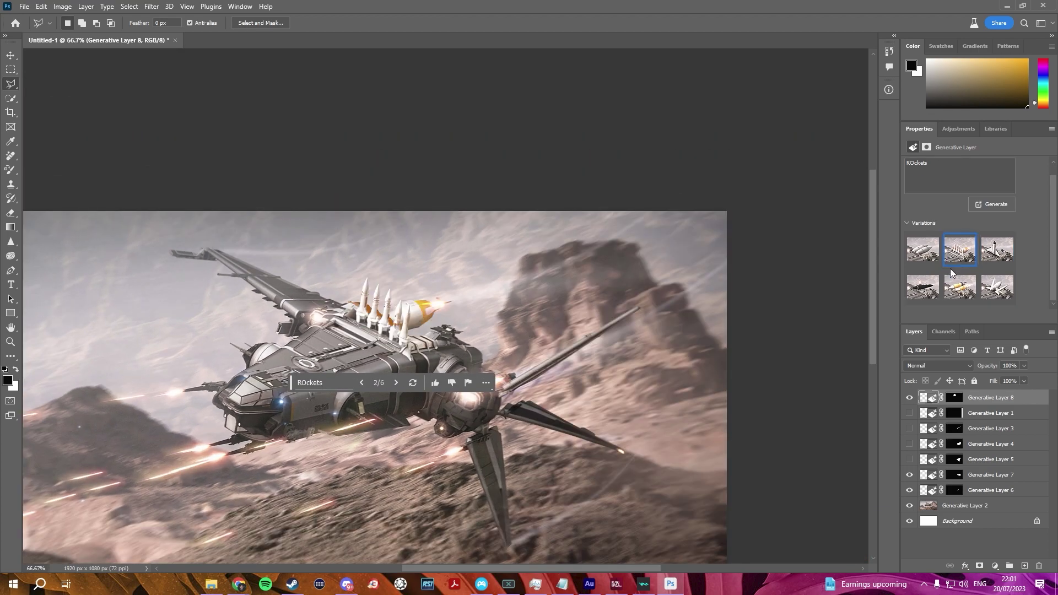
{"action": "left_click", "coordinate": [910, 398]}
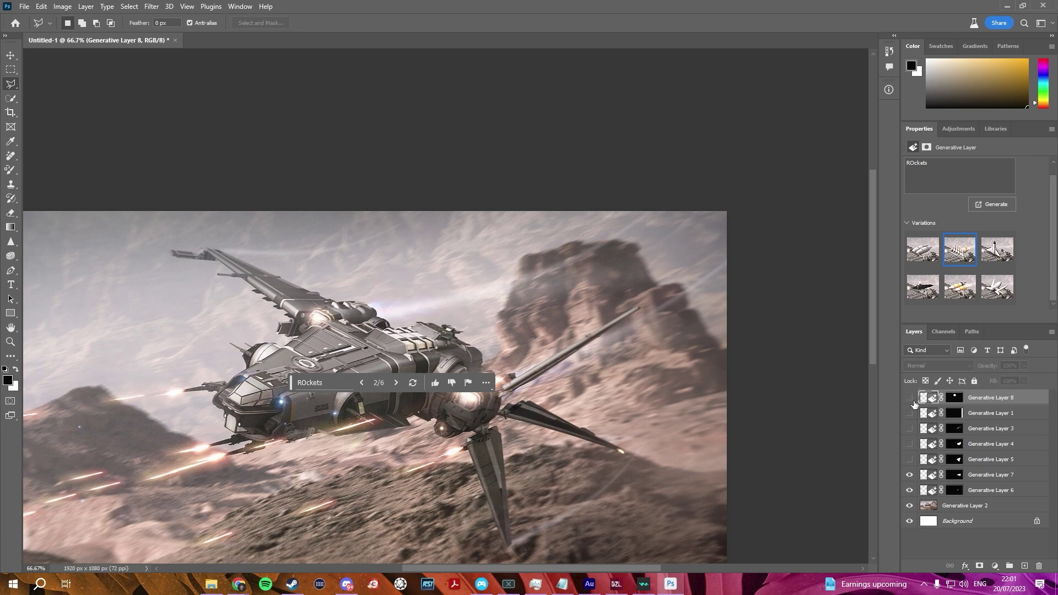
{"action": "left_click", "coordinate": [970, 505]}
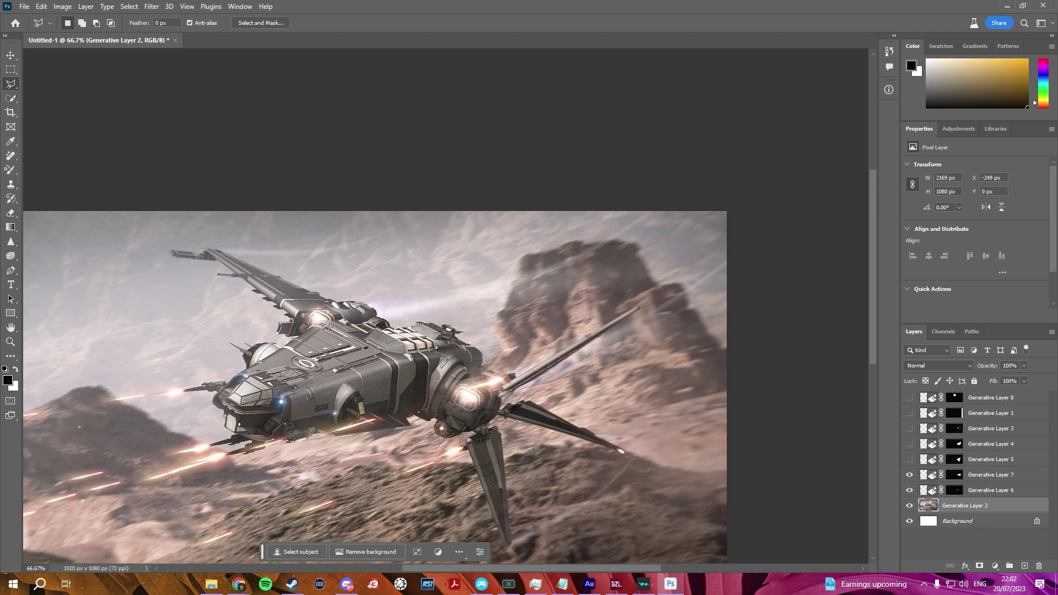
{"action": "scroll", "coordinate": [294, 338], "scroll_direction": "down", "scroll_amount": 3}
{"action": "scroll", "coordinate": [231, 331], "scroll_direction": "down", "scroll_amount": 2}
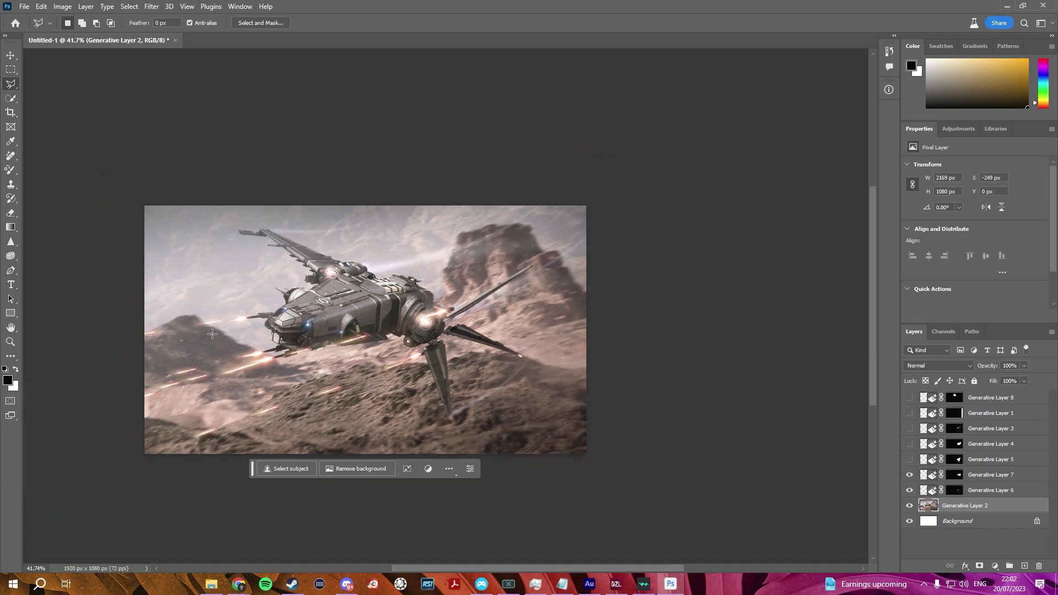
{"action": "scroll", "coordinate": [169, 324], "scroll_direction": "up", "scroll_amount": 3}
{"action": "scroll", "coordinate": [470, 234], "scroll_direction": "up", "scroll_amount": 1}
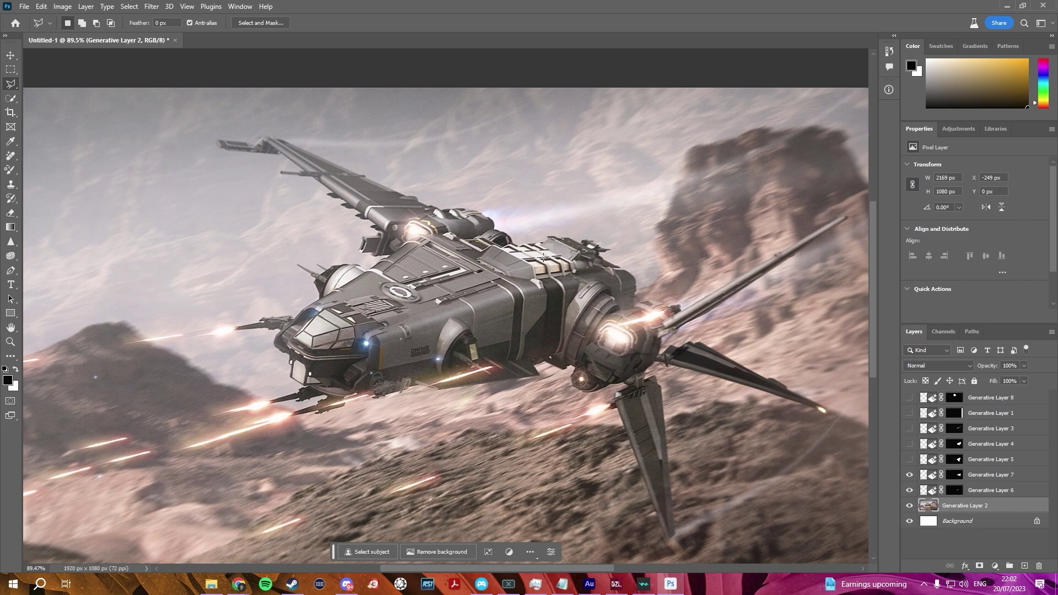
{"action": "scroll", "coordinate": [544, 256], "scroll_direction": "down", "scroll_amount": 2}
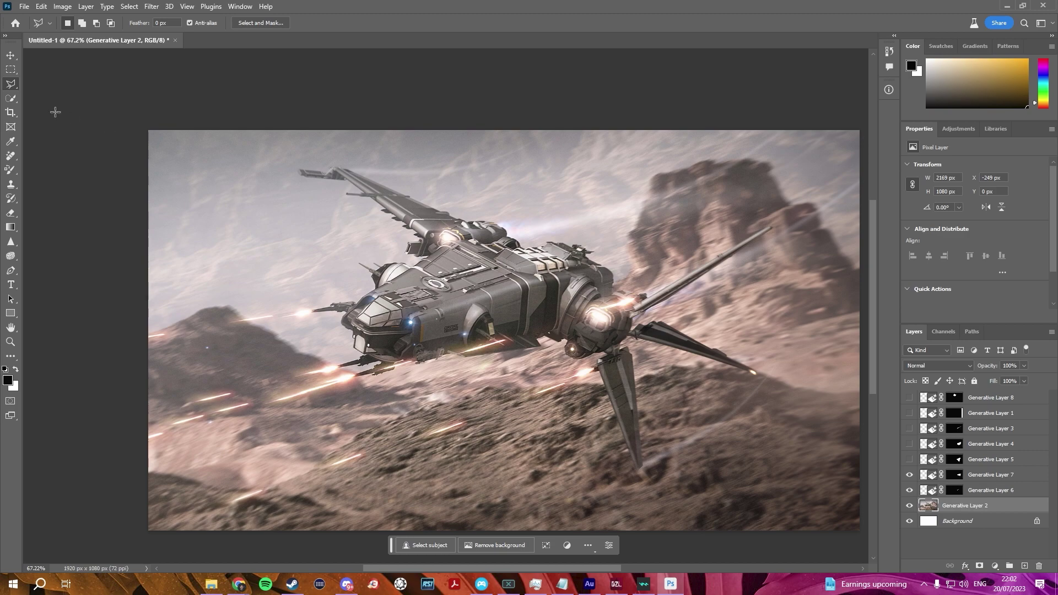
- Compare the tablet variations, regenerate with 'mesh Net', then select the base Corsair layer
{"action": "left_click", "coordinate": [987, 270]}
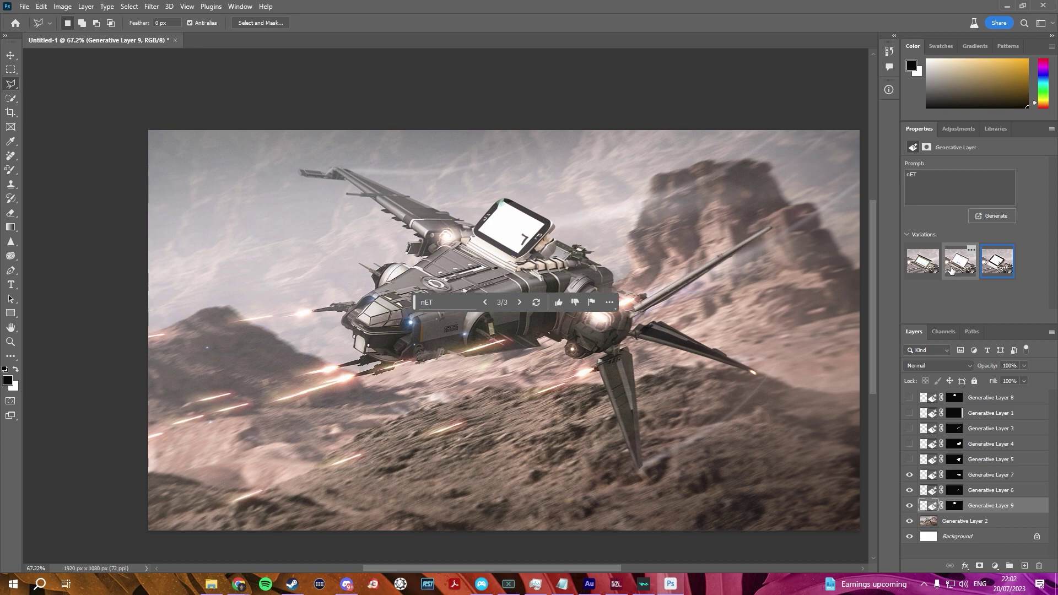
{"action": "left_click", "coordinate": [951, 270]}
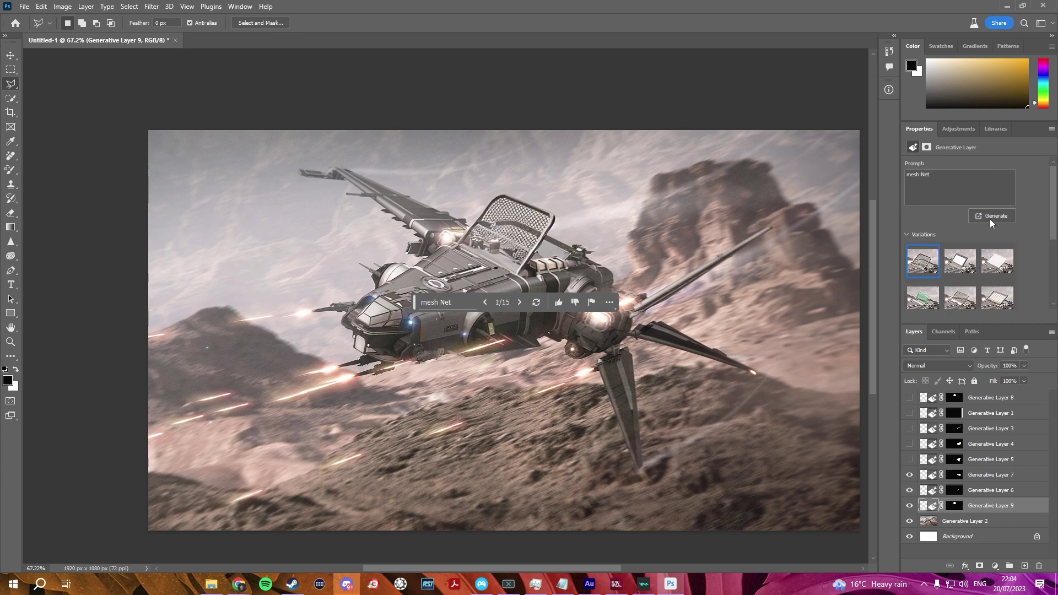
{"action": "left_click", "coordinate": [990, 219]}
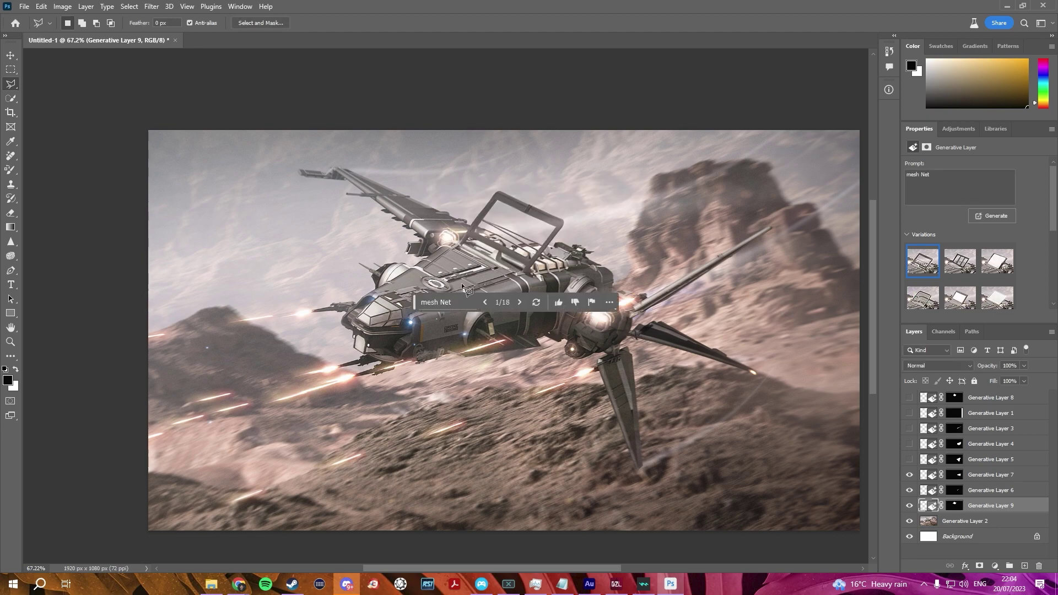
{"action": "left_click", "coordinate": [922, 307]}
{"action": "left_click", "coordinate": [683, 381], "text": "ctrl"}
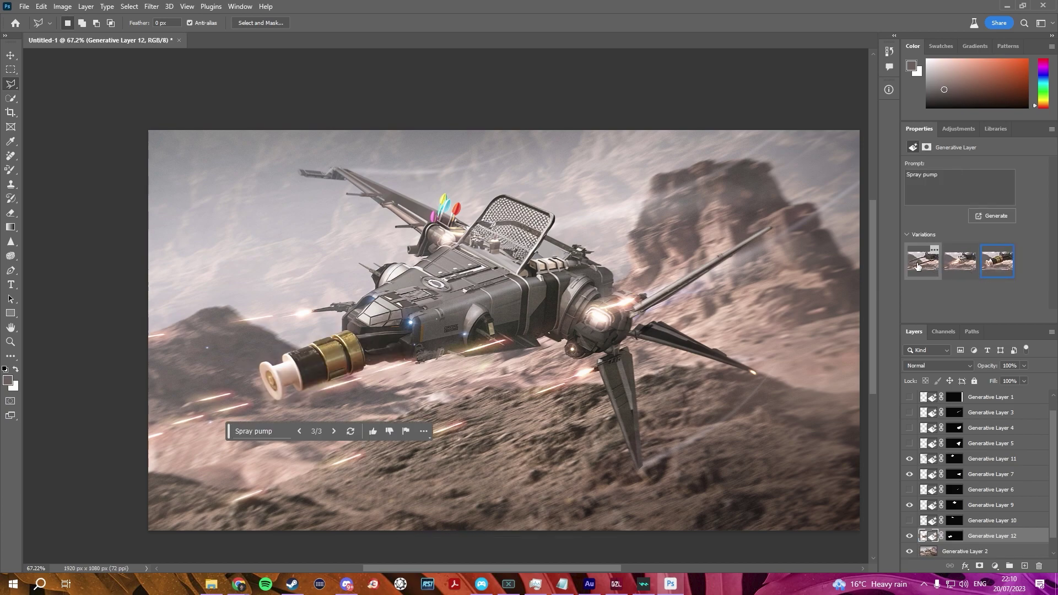
- Compare the Spray pump variations, keep the second nozzle, and deselect the layer
{"action": "left_click", "coordinate": [918, 267]}
{"action": "left_click", "coordinate": [995, 269]}
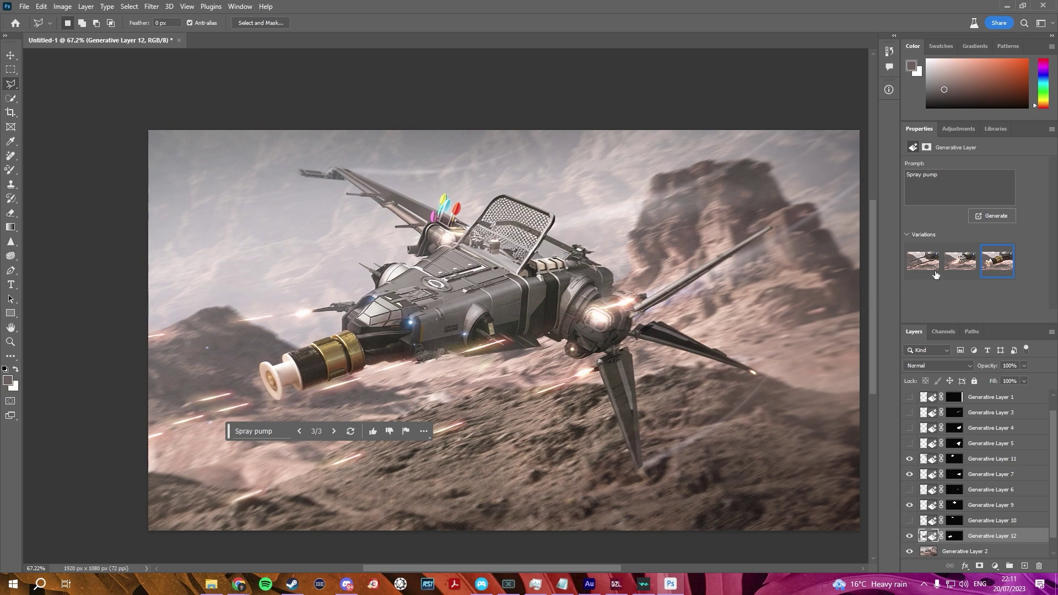
{"action": "left_click", "coordinate": [960, 260]}
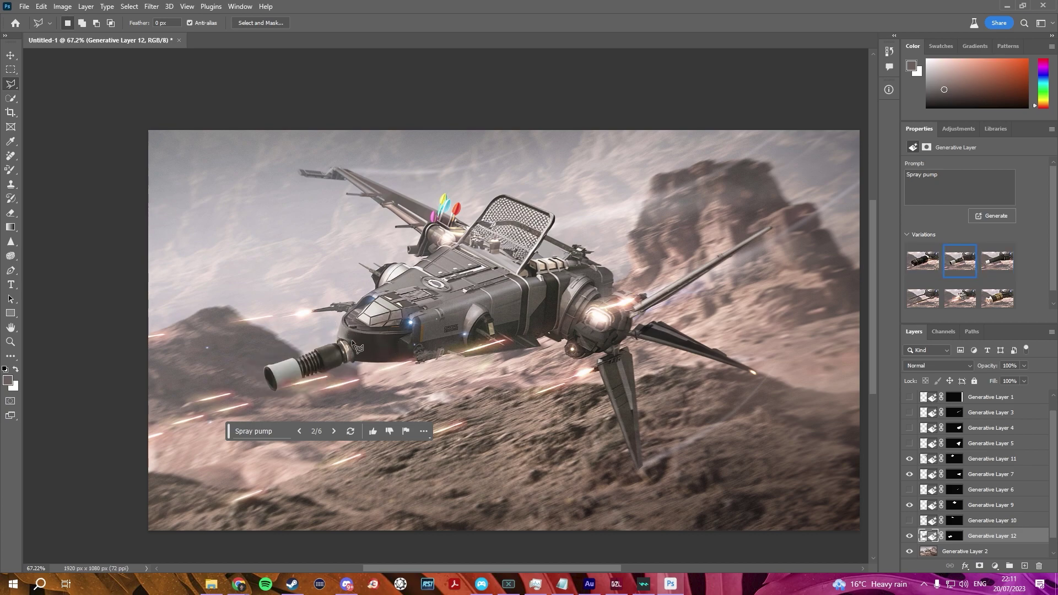
{"action": "key", "text": "v"}
{"action": "left_click", "coordinate": [419, 359]}
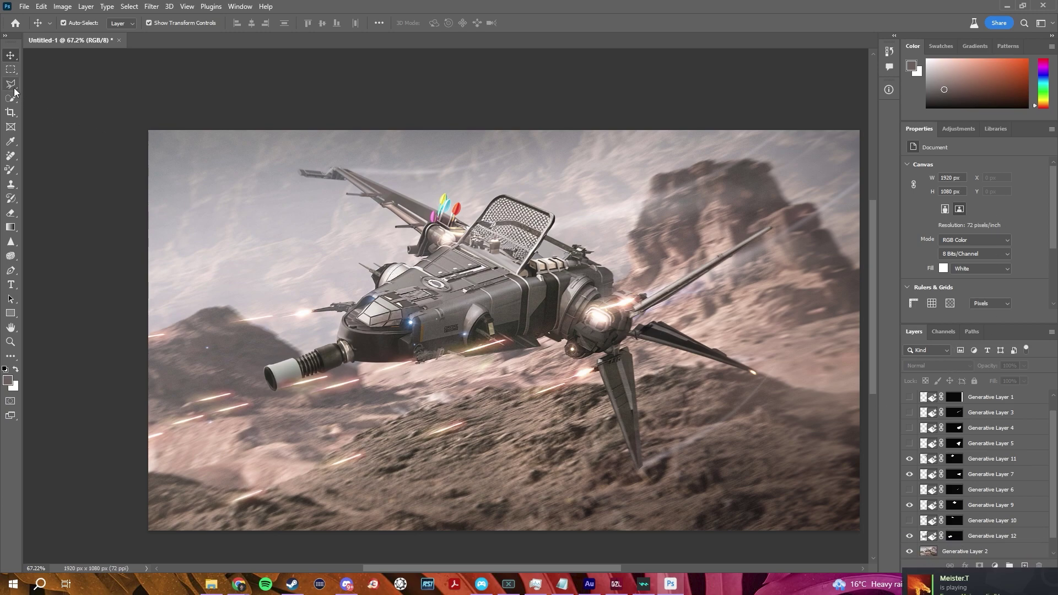
- Keep the second hands variation and add a 'Bucket' fill on the Corsair's hull
{"action": "left_click", "coordinate": [970, 260]}
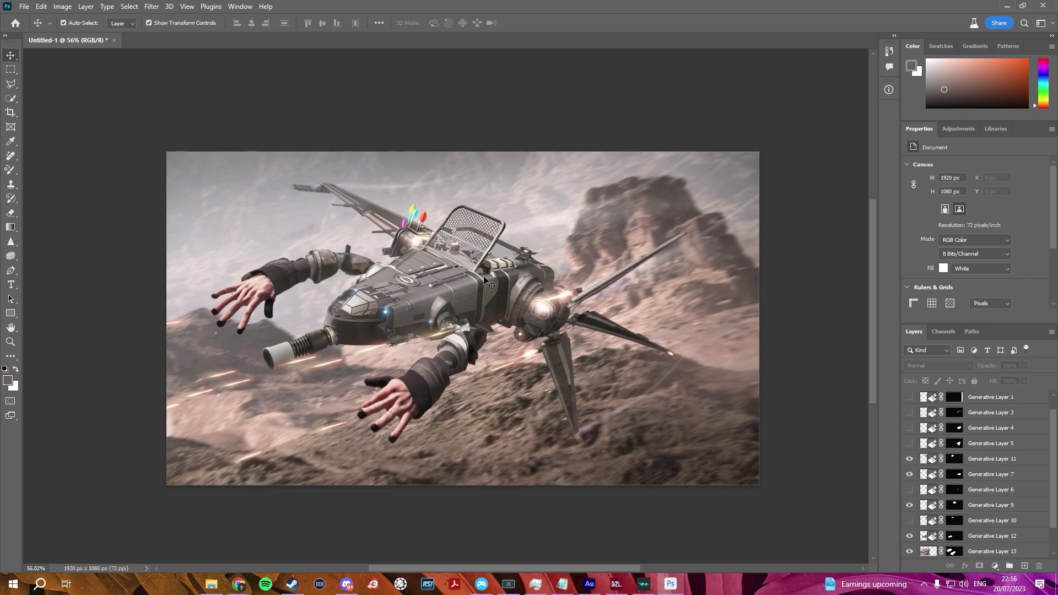
{"action": "scroll", "coordinate": [416, 280], "scroll_direction": "up", "scroll_amount": 3}
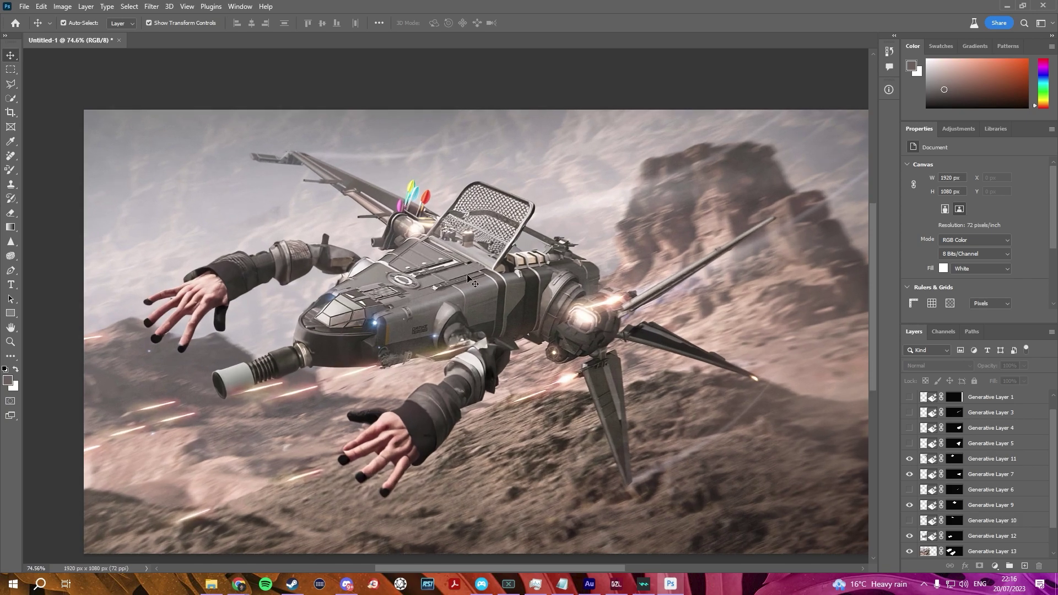
{"action": "left_click", "coordinate": [12, 84]}
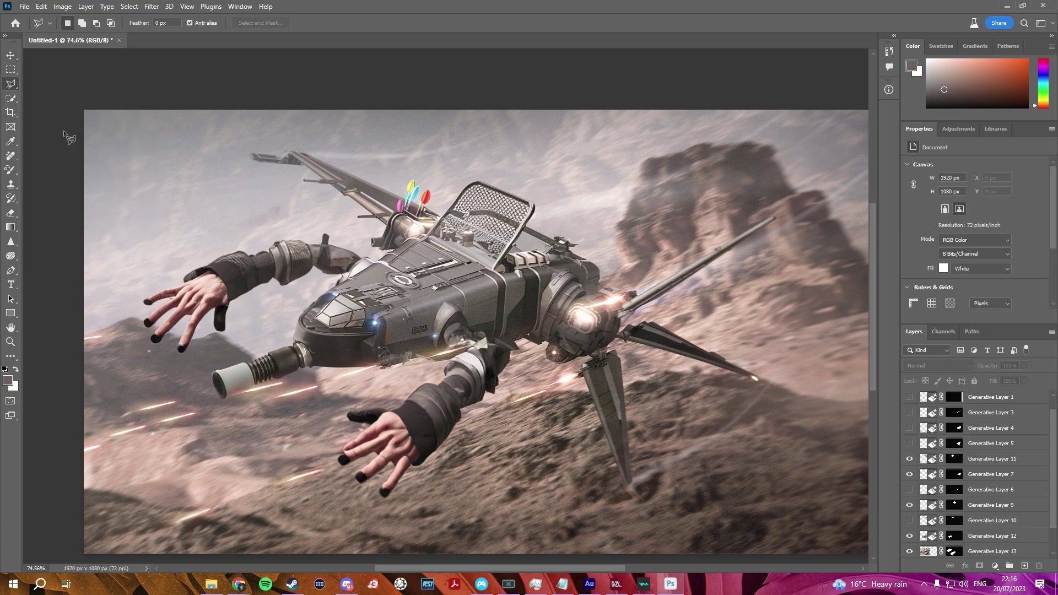
{"action": "left_click", "coordinate": [5, 55]}
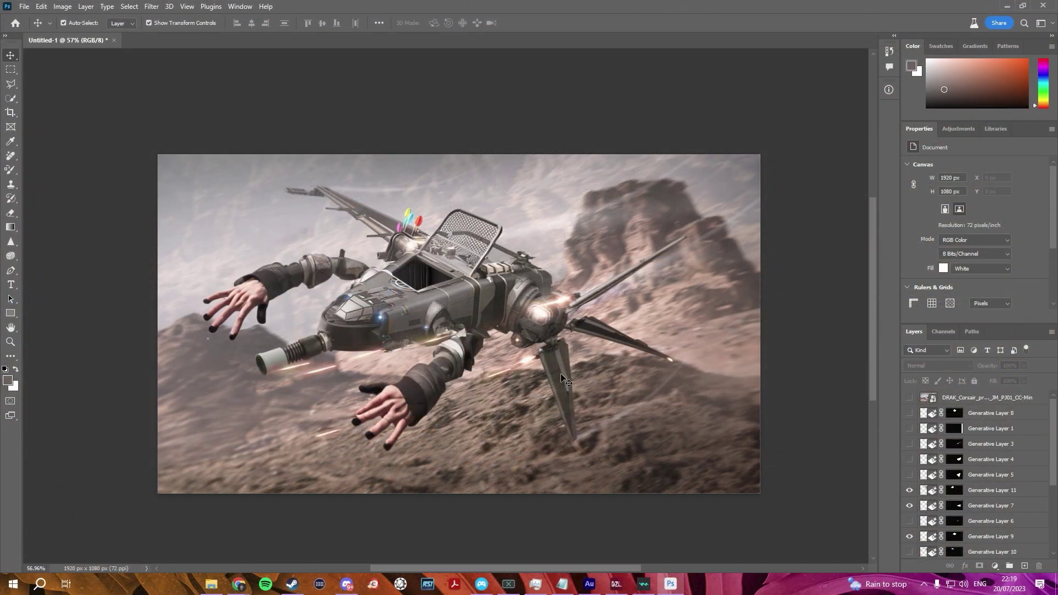
- Scroll through the Layers panel of the finished Corsair mashup
{"action": "scroll", "coordinate": [502, 341], "scroll_direction": "up", "scroll_amount": 2}
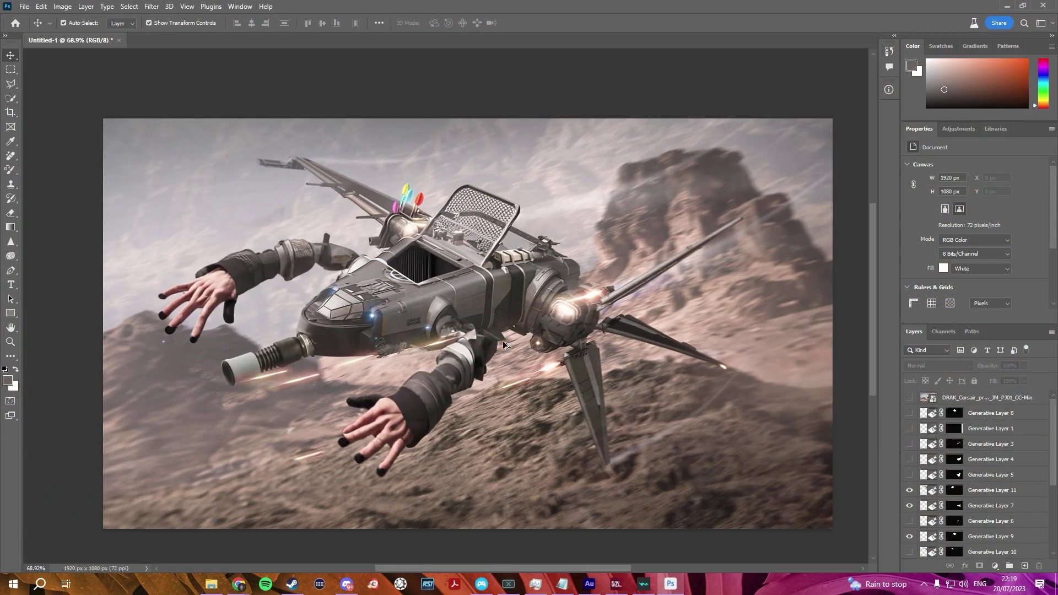
{"action": "scroll", "coordinate": [515, 352], "scroll_direction": "up", "scroll_amount": 1}
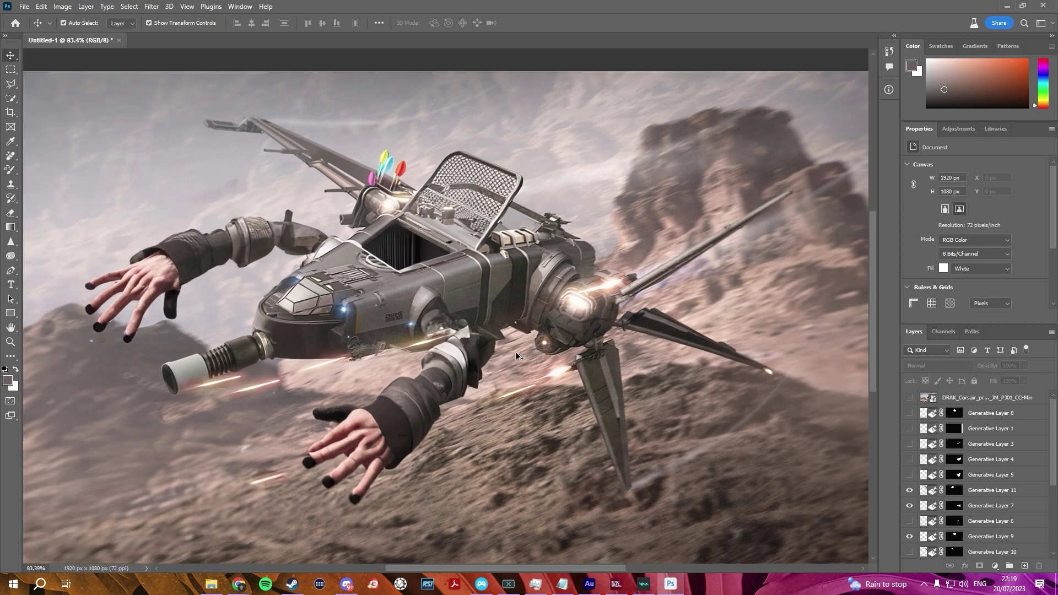
{"action": "scroll", "coordinate": [468, 352], "scroll_direction": "down", "scroll_amount": 3}
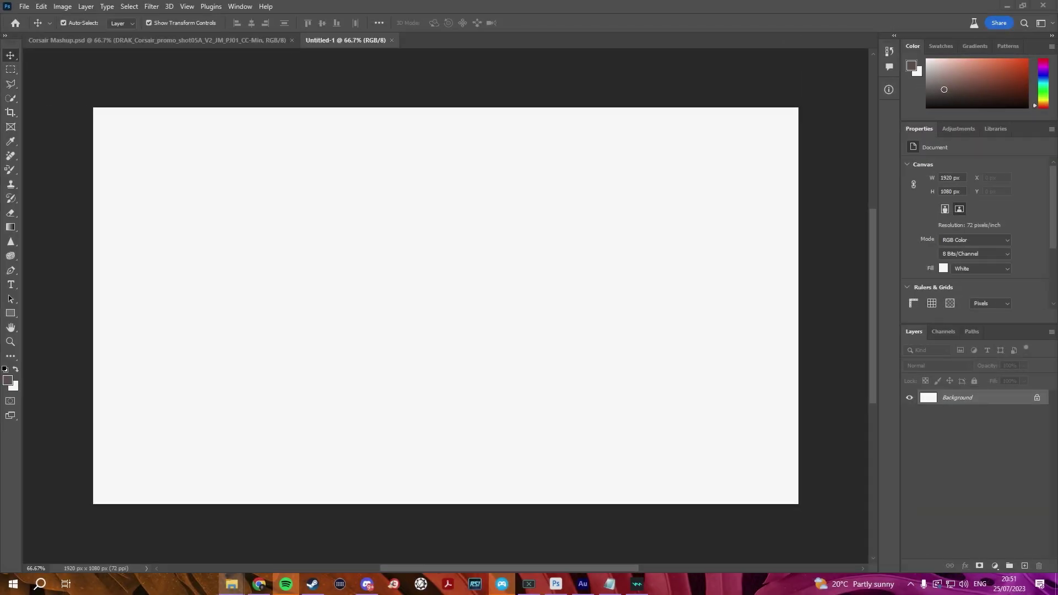
- Place the Crusader1-Min Mercury ship image onto the blank Untitled-1 canvas and check the Chrome reference
{"action": "left_click_drag", "start_coordinate": [1057, 259], "coordinate": [564, 322]}
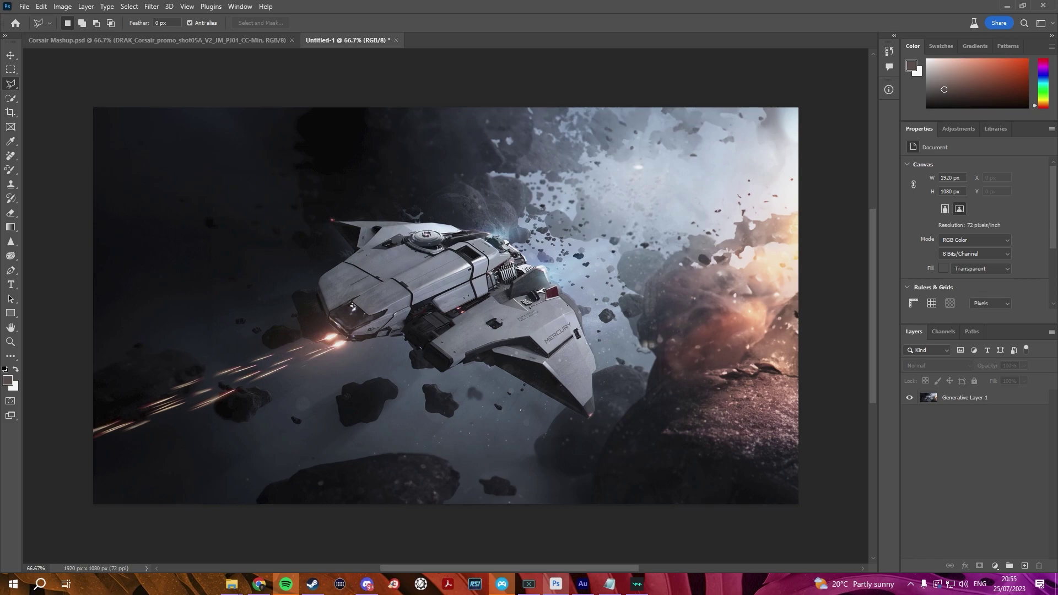
{"action": "left_click", "coordinate": [259, 584]}
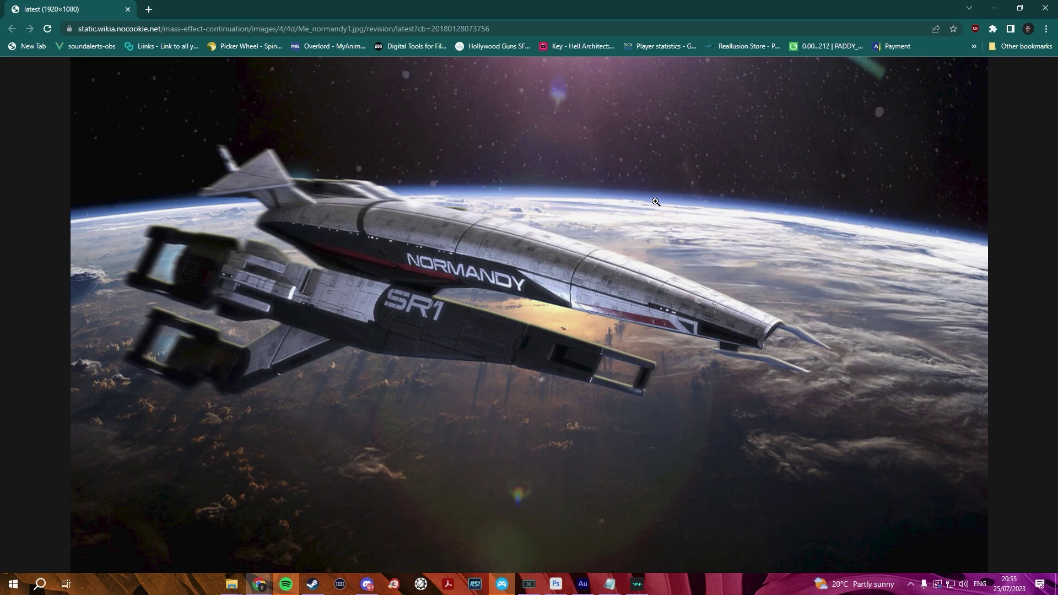
{"action": "key", "text": "alt+Tab"}
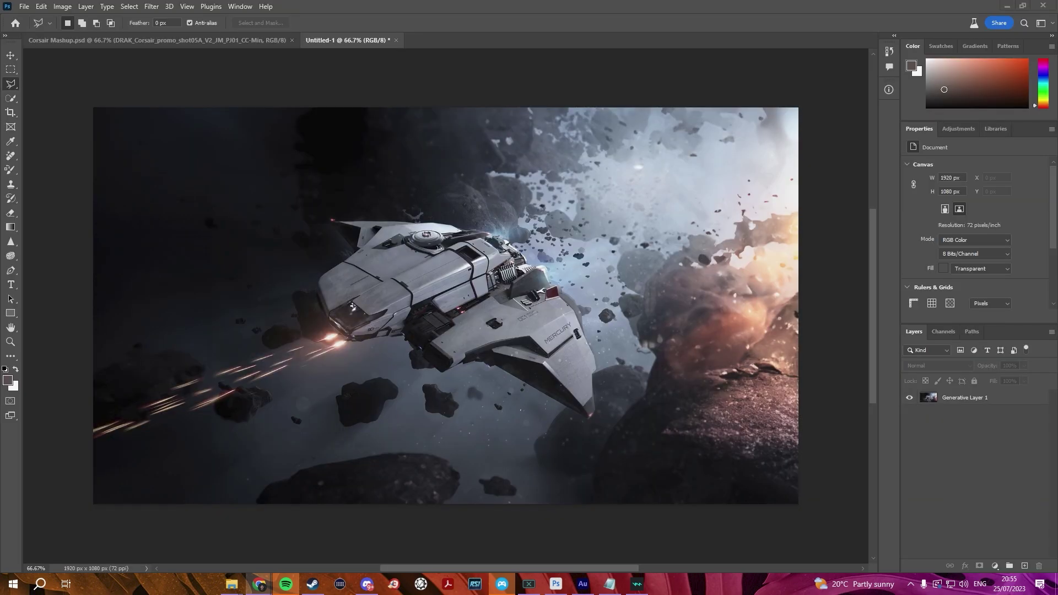
- Add thin 'Spikes' jutting forward from the Mercury's nose as a new generative layer
{"action": "key", "text": "alt+Tab"}
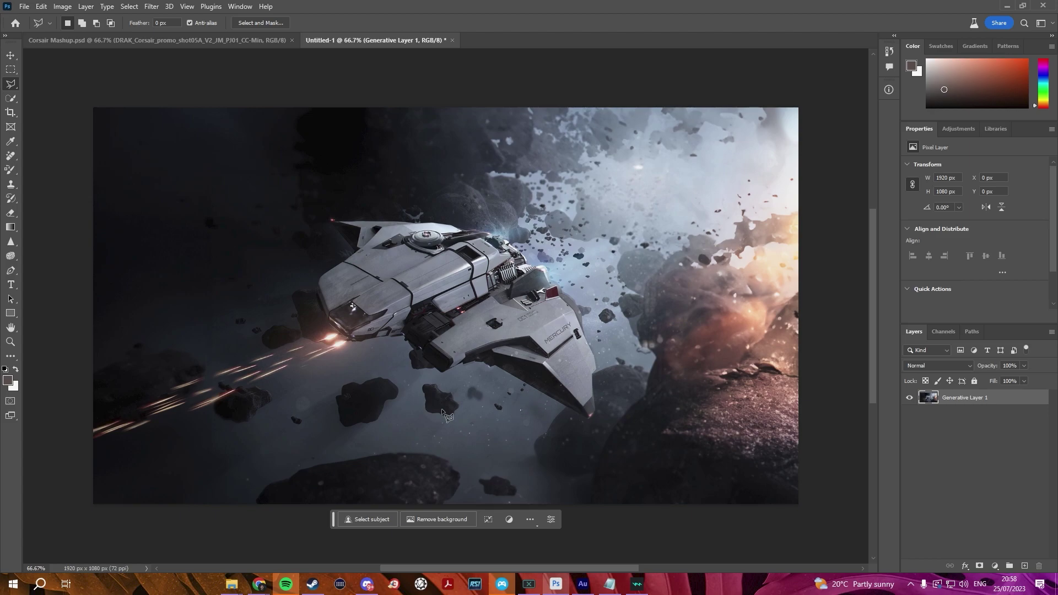
{"action": "left_click", "coordinate": [326, 279]}
{"action": "left_click", "coordinate": [262, 325]}
{"action": "left_click", "coordinate": [326, 278]}
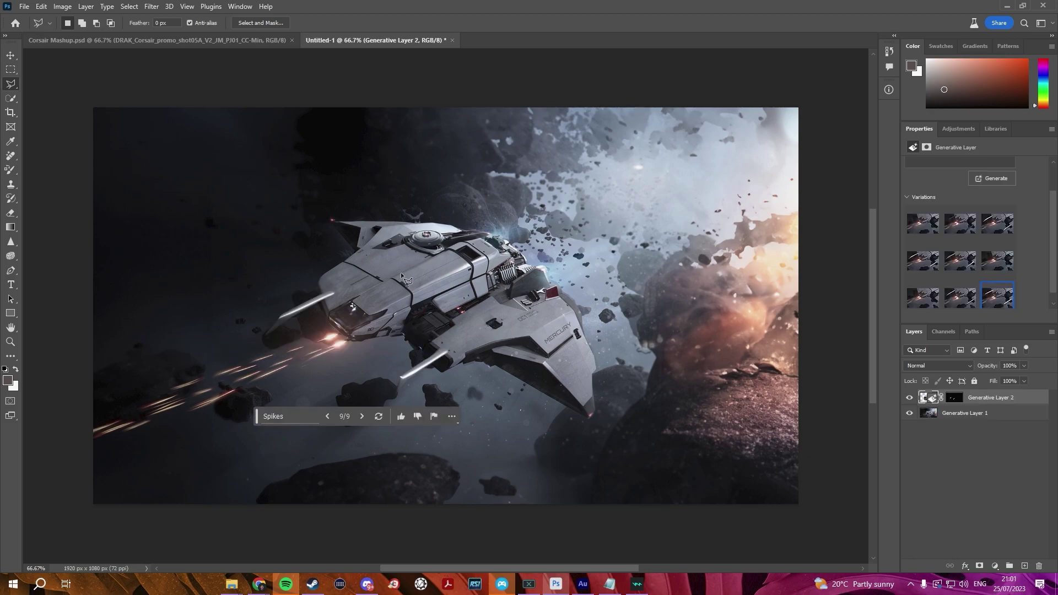
{"action": "left_click", "coordinate": [10, 55]}
{"action": "left_click", "coordinate": [71, 170]}
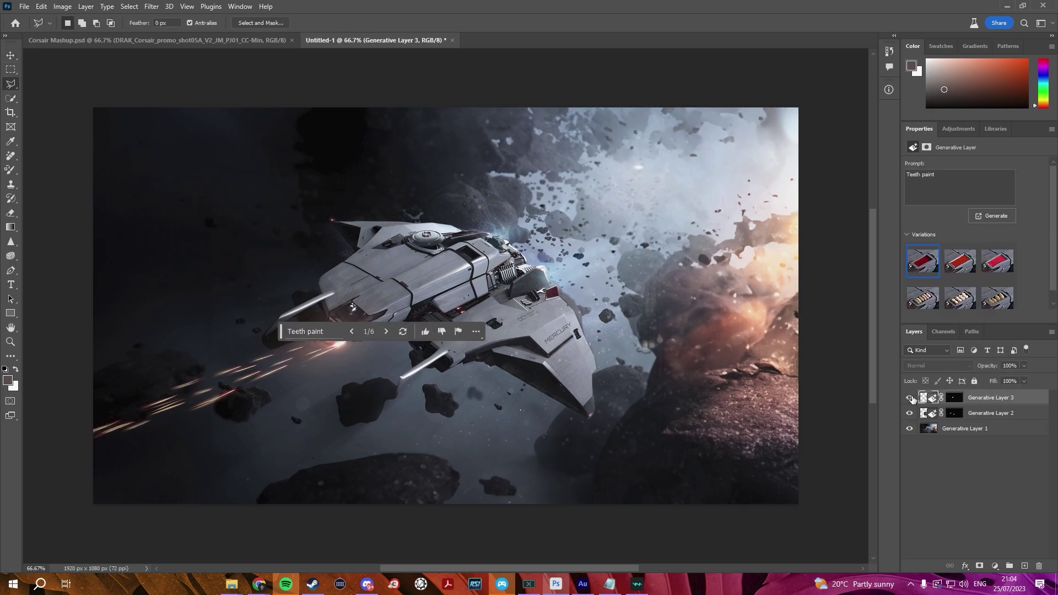
- Compare the ship with and without the red 'Teeth paint' hull panel, then deselect it
{"action": "left_click", "coordinate": [910, 398]}
{"action": "left_click", "coordinate": [910, 398]}
{"action": "left_click", "coordinate": [910, 398]}
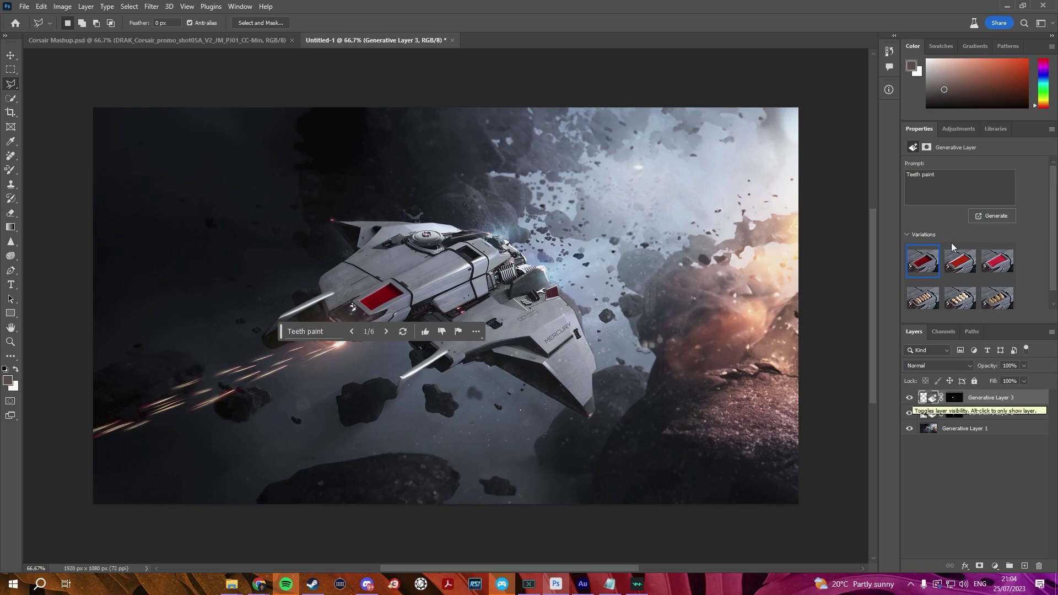
{"action": "left_click", "coordinate": [10, 55]}
{"action": "left_click", "coordinate": [48, 122]}
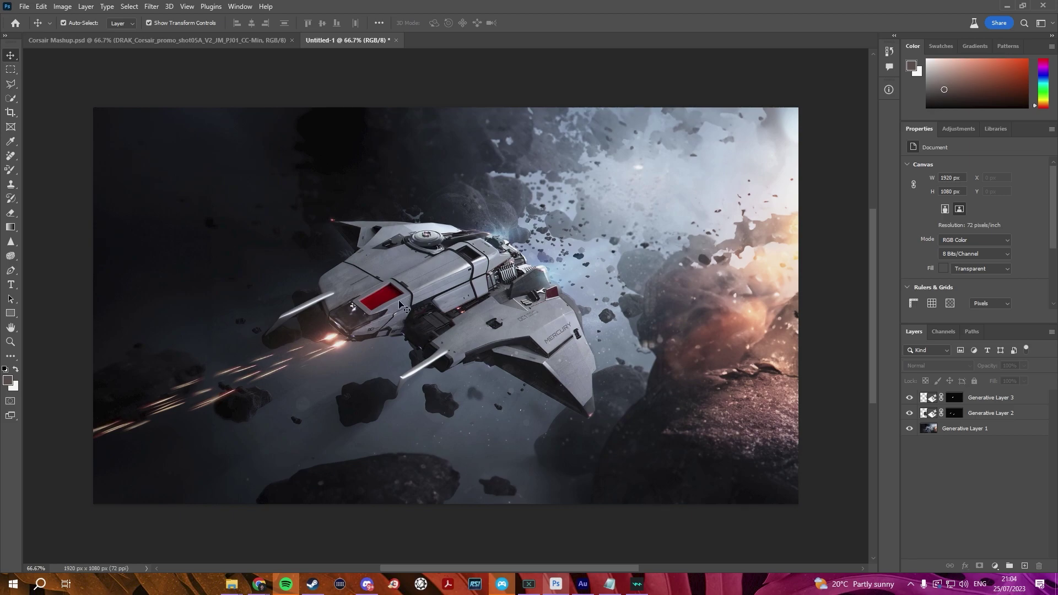
{"action": "scroll", "coordinate": [392, 302], "scroll_direction": "up", "scroll_amount": 1}
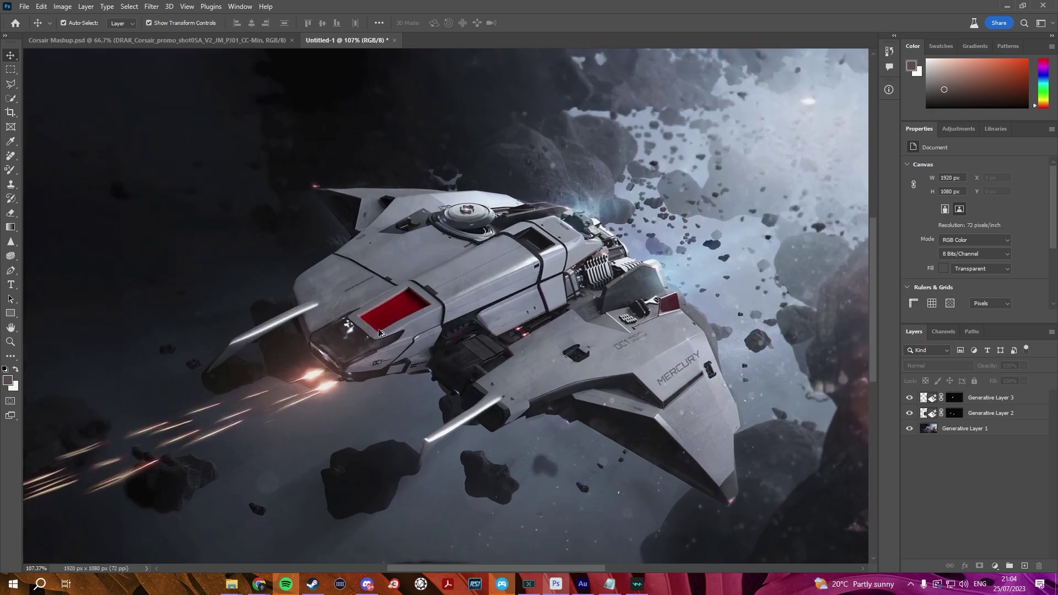
{"action": "scroll", "coordinate": [364, 325], "scroll_direction": "up", "scroll_amount": 5}
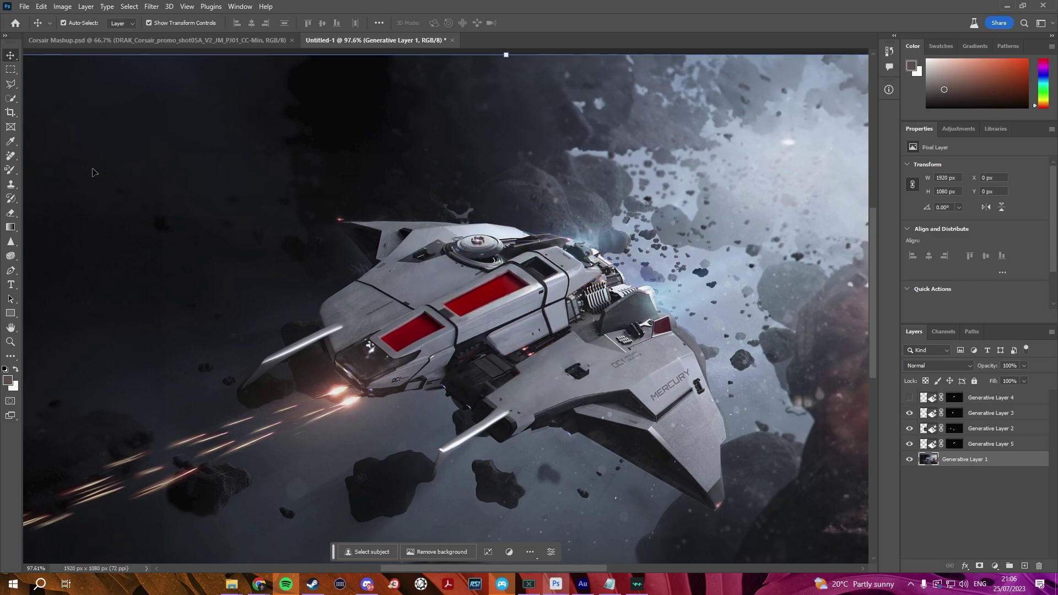
{"action": "scroll", "coordinate": [471, 332], "scroll_direction": "up", "scroll_amount": 4}
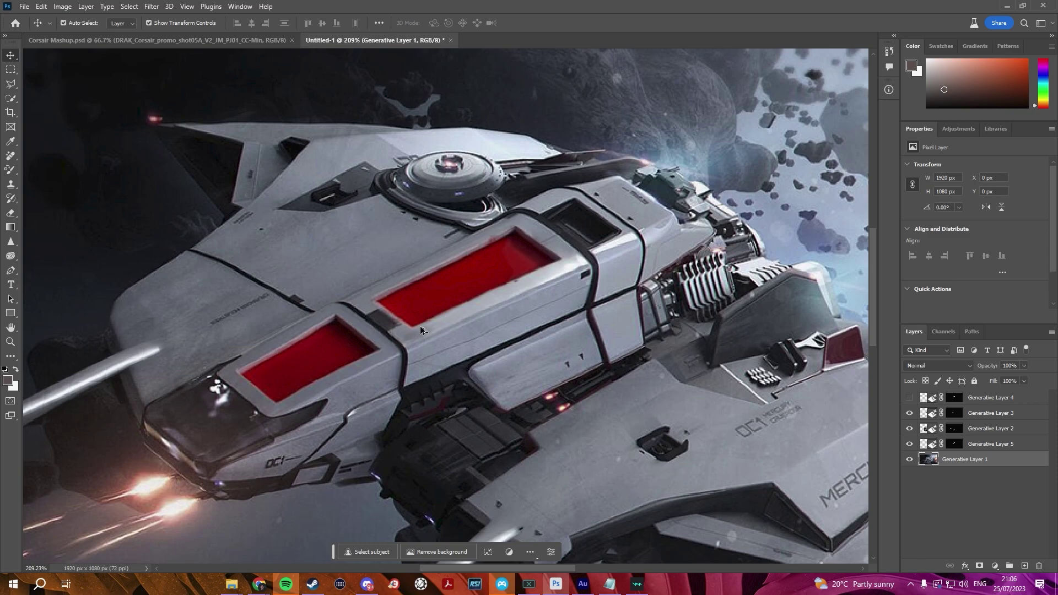
{"action": "scroll", "coordinate": [420, 329], "scroll_direction": "down", "scroll_amount": 5}
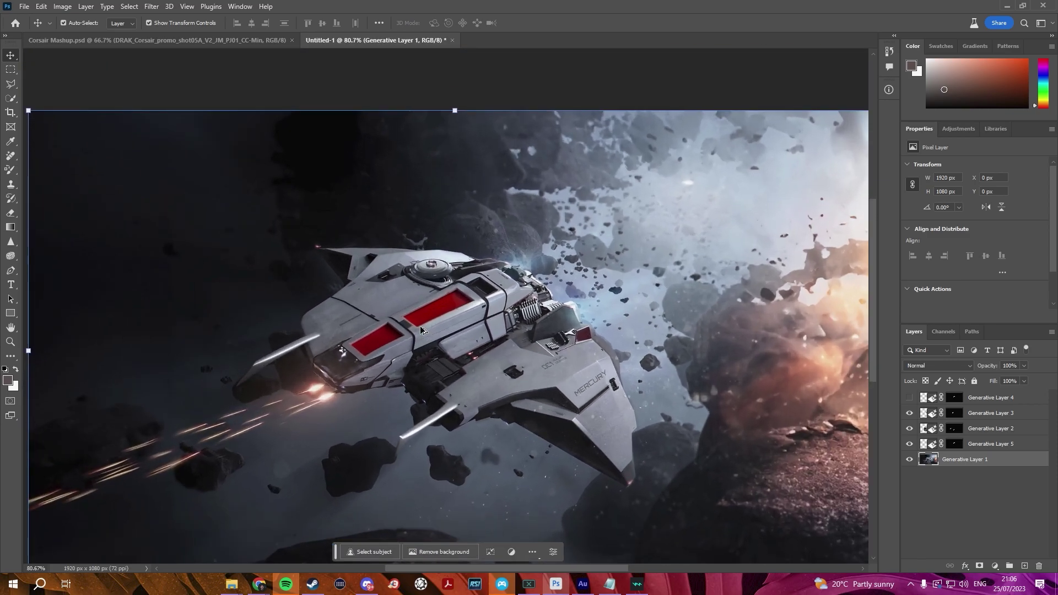
- Zoom in below the Mercury's nose and ready the Polygonal Lasso for the cannon area
{"action": "scroll", "coordinate": [424, 400], "scroll_direction": "up", "scroll_amount": 1}
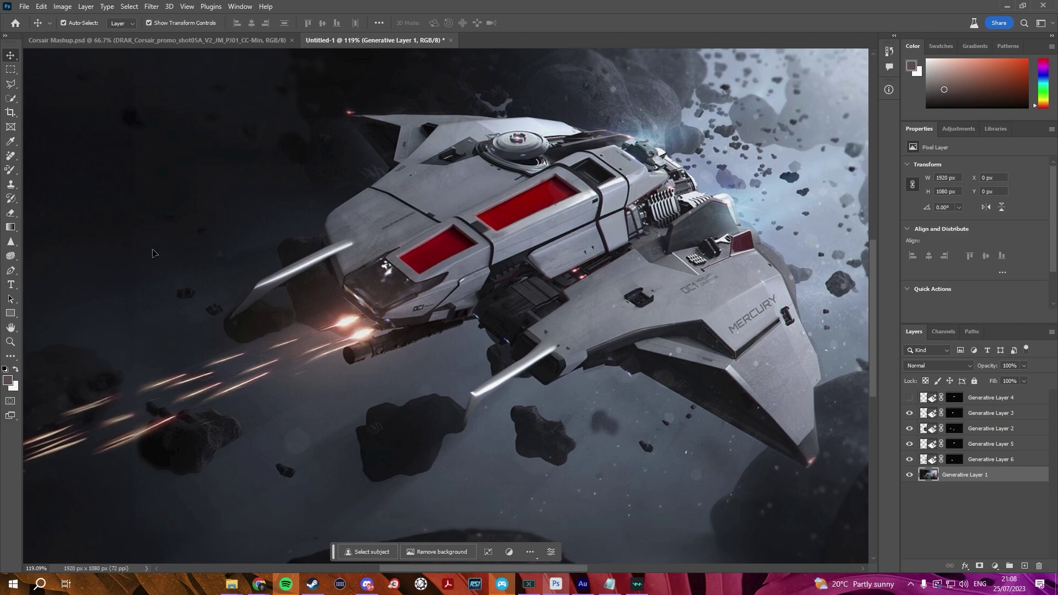
{"action": "left_click", "coordinate": [7, 86]}
{"action": "scroll", "coordinate": [291, 345], "scroll_direction": "up", "scroll_amount": 5}
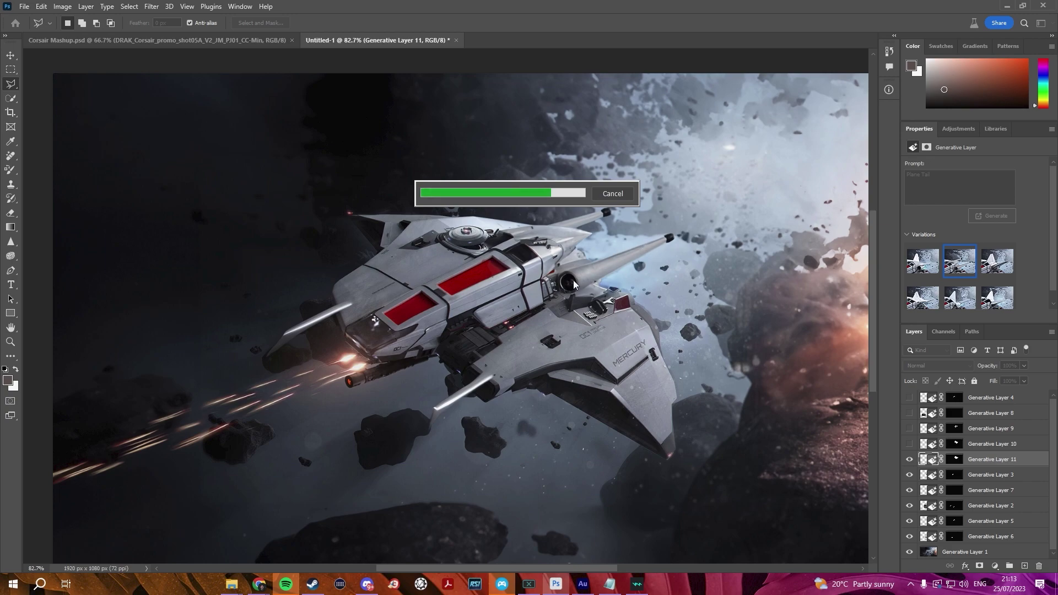
- Choose the third 'Plane Tail' variation for the Mercury's tail fin
{"action": "left_click", "coordinate": [988, 272]}
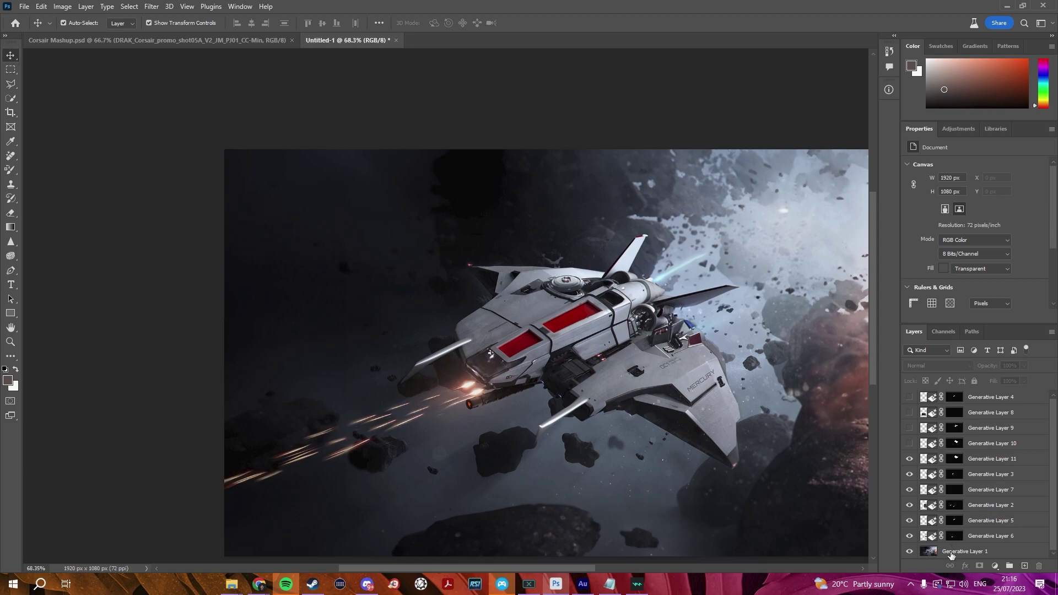
- Generate a 'USB port' on a lasso-selected patch of the Mercury's base-layer hull
{"action": "left_click", "coordinate": [951, 553]}
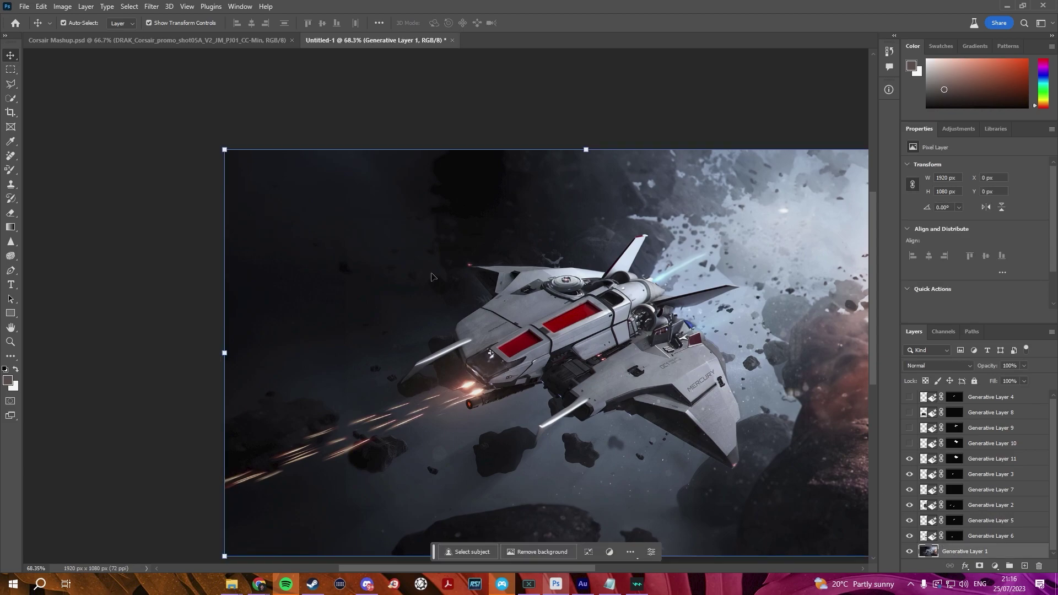
{"action": "left_click", "coordinate": [11, 84]}
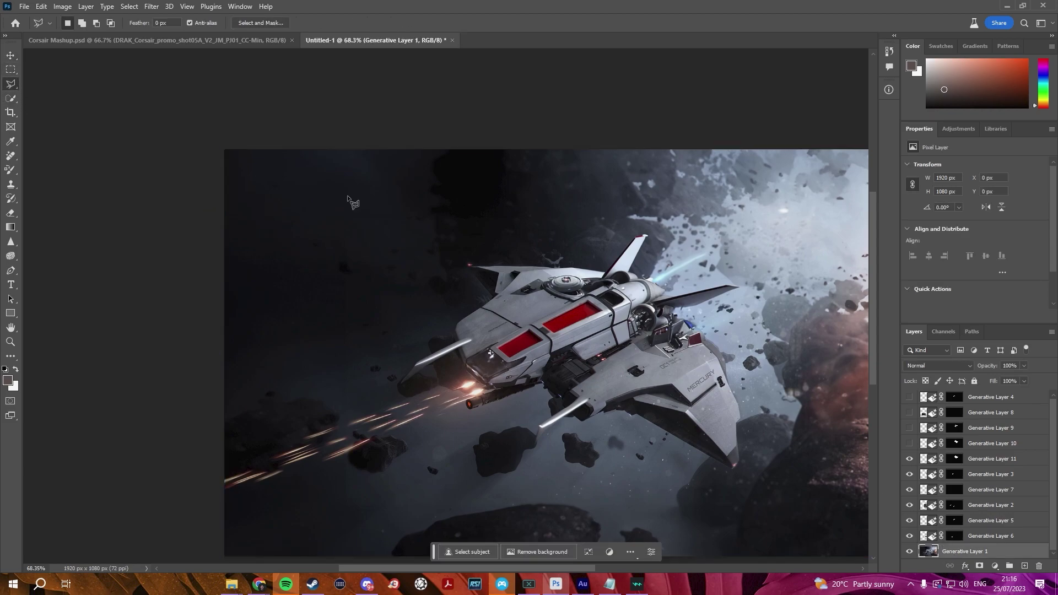
{"action": "scroll", "coordinate": [551, 259], "scroll_direction": "up", "scroll_amount": 5}
{"action": "scroll", "coordinate": [590, 285], "scroll_direction": "up", "scroll_amount": 1}
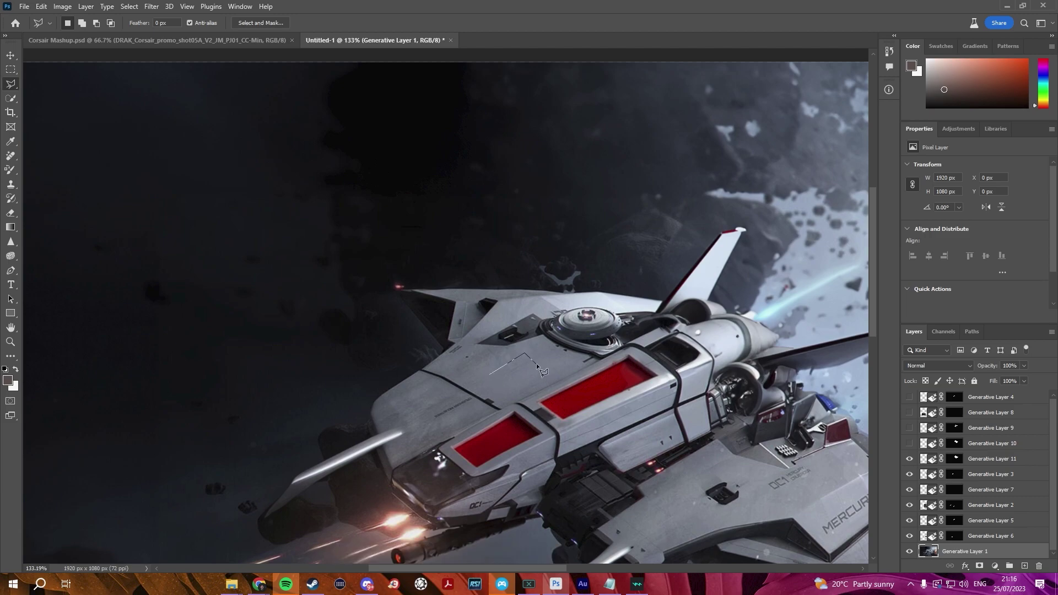
{"action": "left_click", "coordinate": [500, 384]}
{"action": "left_click", "coordinate": [438, 395]}
{"action": "key", "text": "Return"}
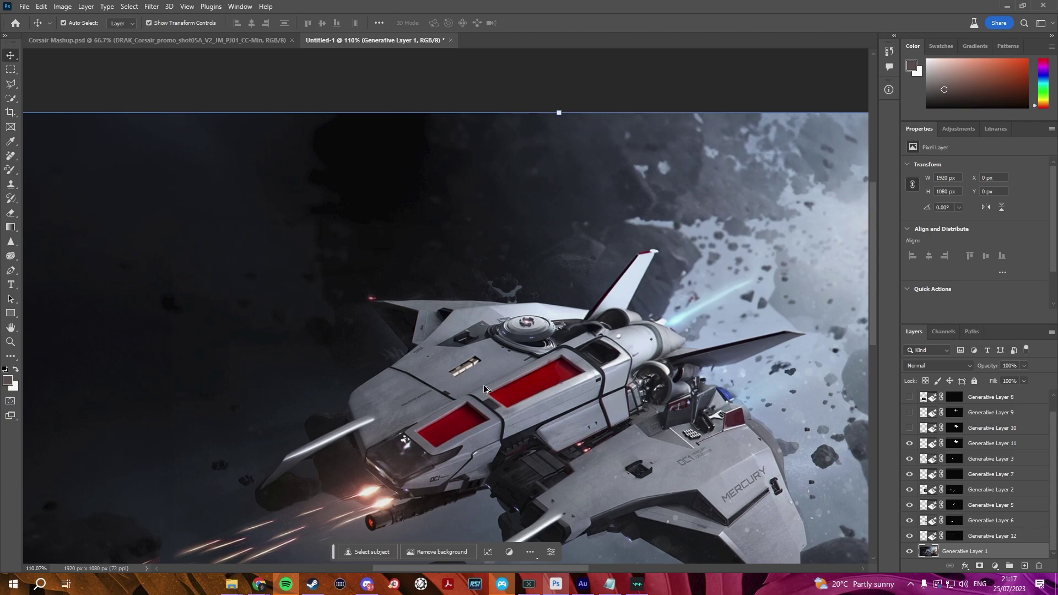
- Select the Plane Tail generative layer and try another tail fin variation
{"action": "scroll", "coordinate": [484, 384], "scroll_direction": "down", "scroll_amount": 1}
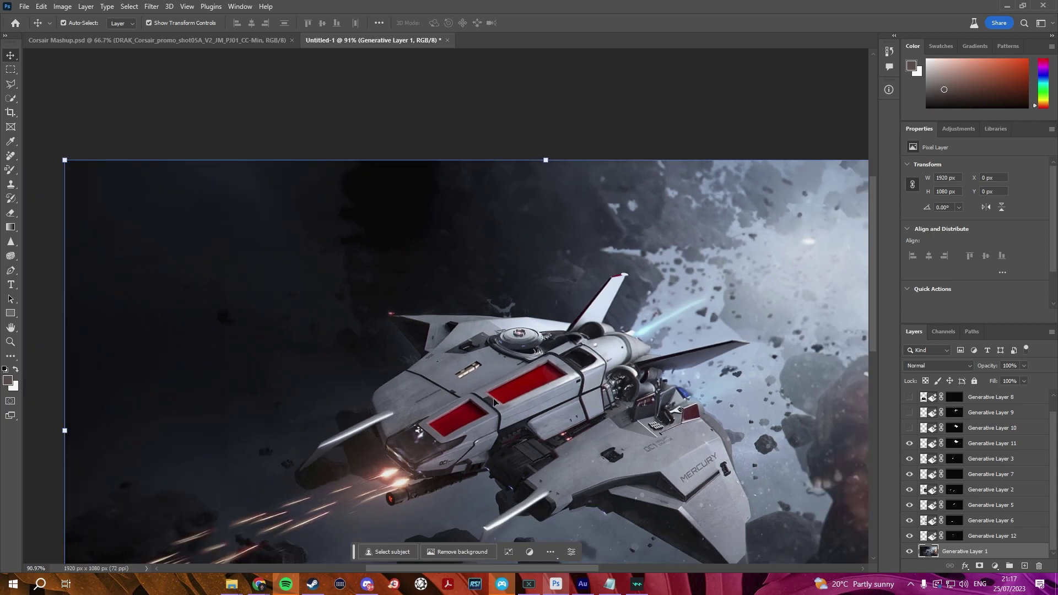
{"action": "left_click", "coordinate": [1000, 448]}
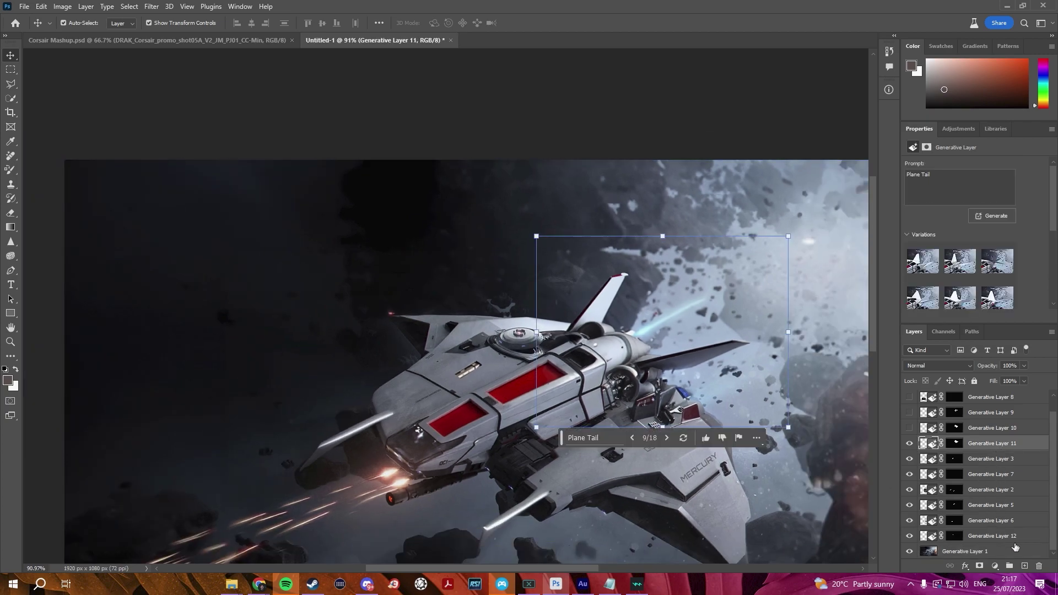
{"action": "left_click", "coordinate": [1009, 557]}
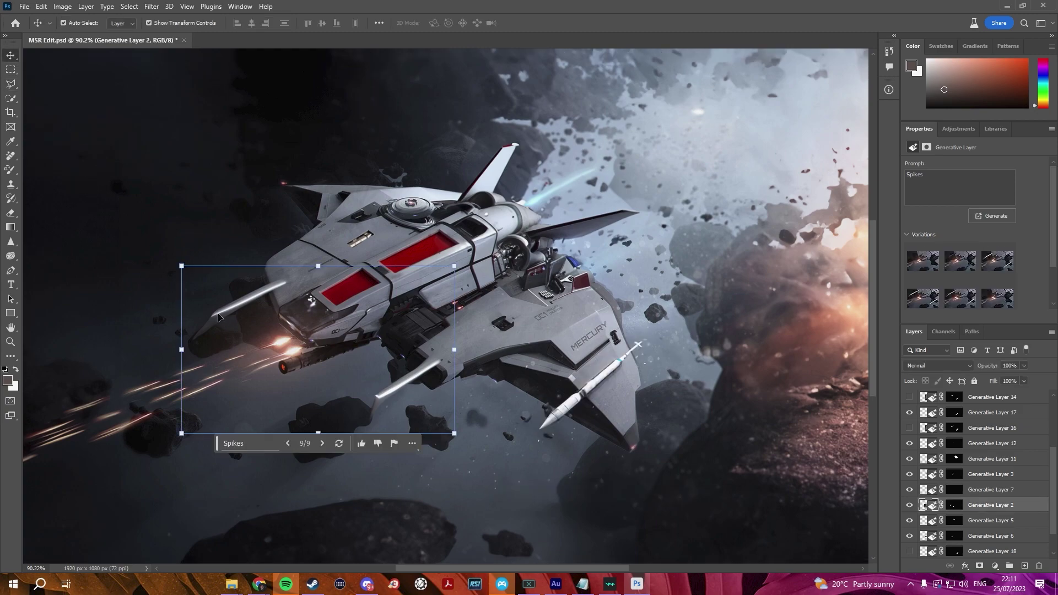
- Select Generative Layer 1 in MSR Edit.psd and ready the Polygonal Lasso for the wing stripe
{"action": "left_click", "coordinate": [583, 489]}
{"action": "key", "text": "l"}
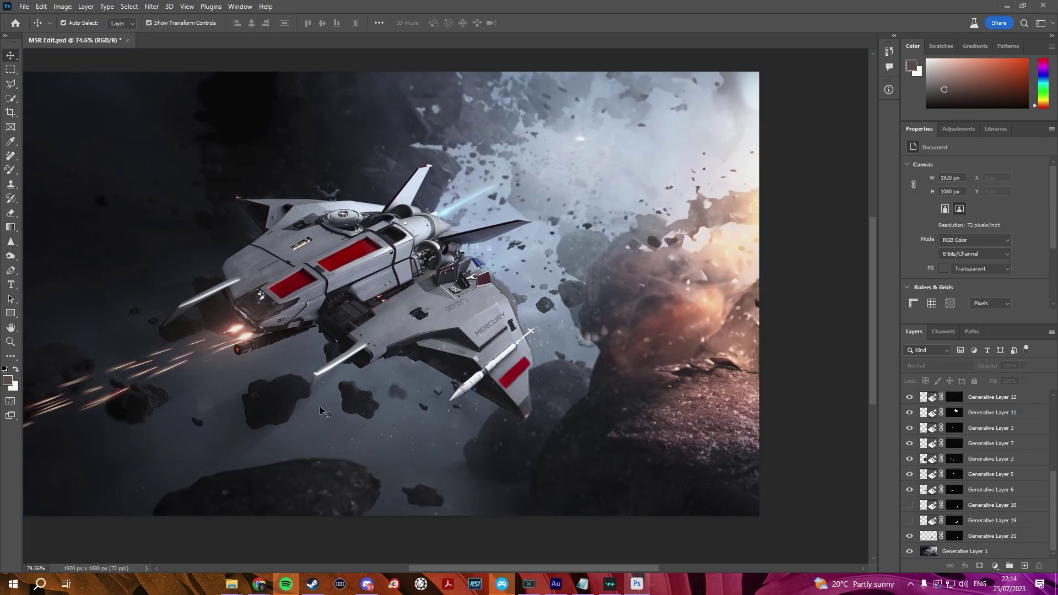
{"action": "scroll", "coordinate": [140, 319], "scroll_direction": "up", "scroll_amount": 2}
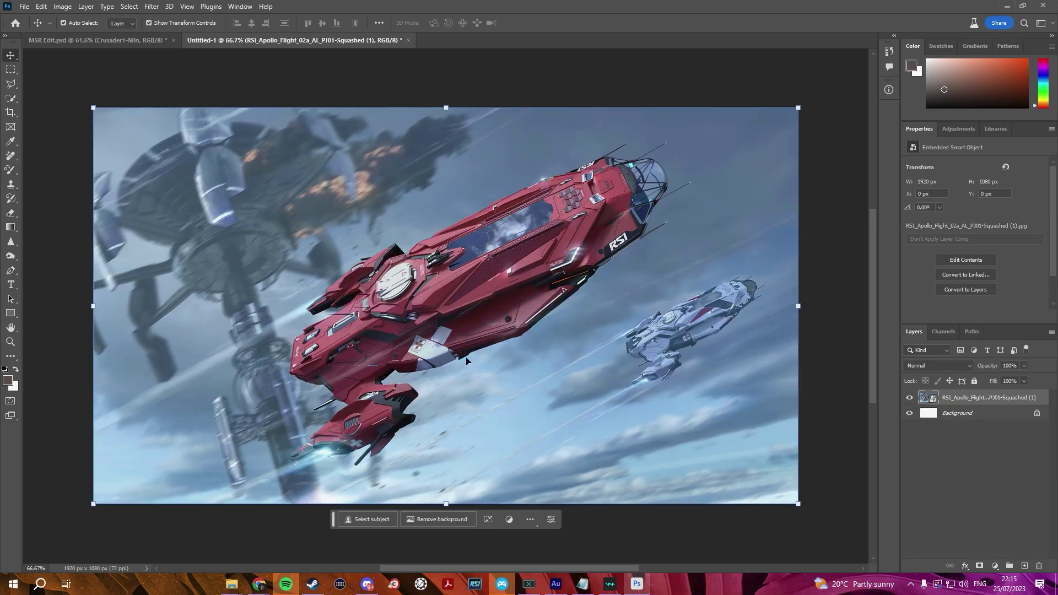
- Select the Apollo base layer, zoom out to fit the image, and ready the Polygonal Lasso
{"action": "scroll", "coordinate": [346, 362], "scroll_direction": "up", "scroll_amount": 2}
{"action": "scroll", "coordinate": [395, 366], "scroll_direction": "up", "scroll_amount": 1}
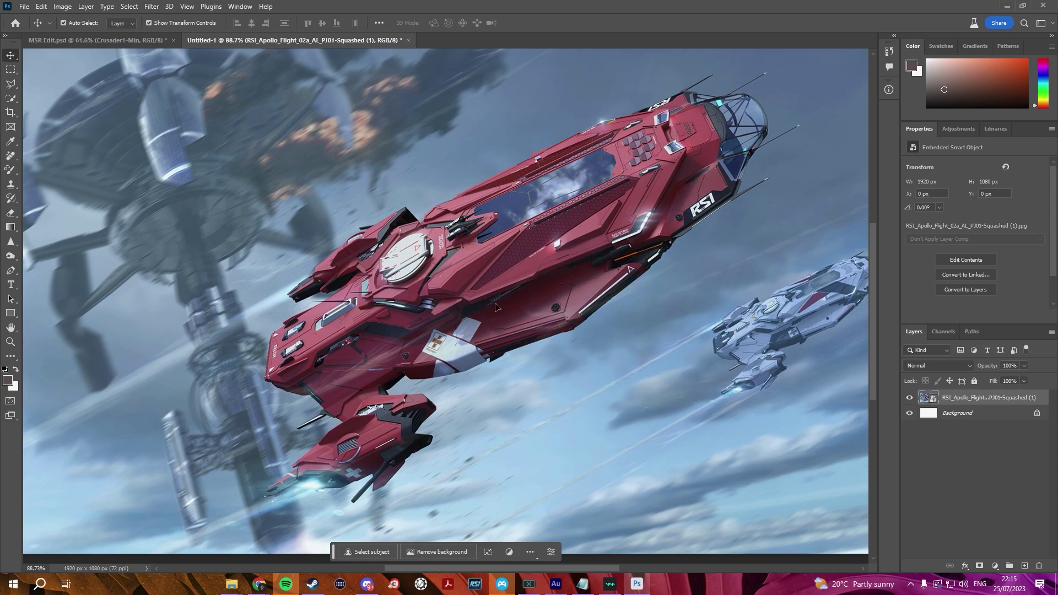
{"action": "scroll", "coordinate": [545, 329], "scroll_direction": "down", "scroll_amount": 2}
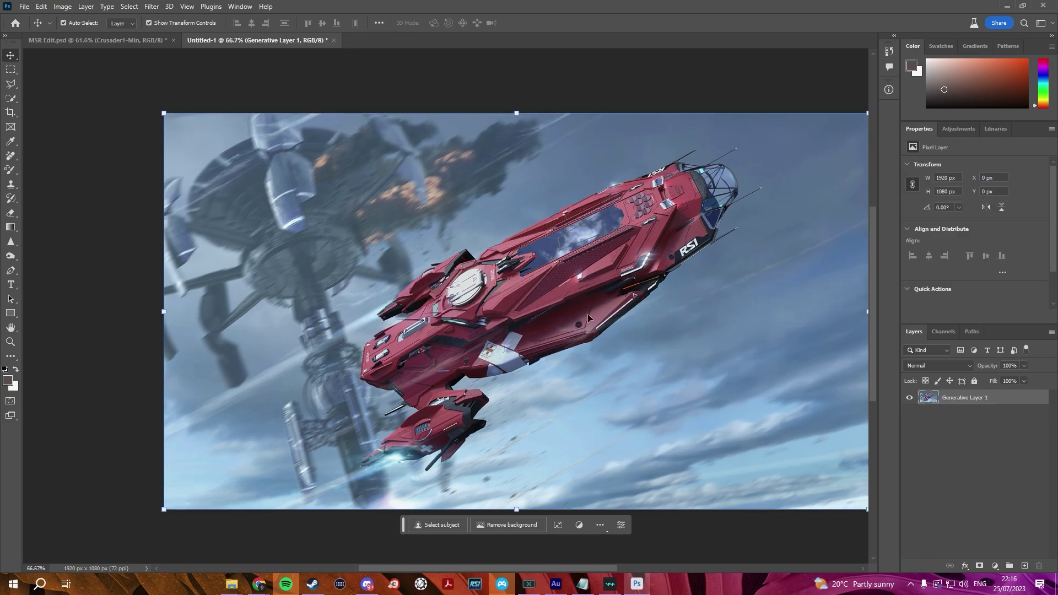
{"action": "scroll", "coordinate": [587, 313], "scroll_direction": "up", "scroll_amount": 3}
{"action": "scroll", "coordinate": [587, 314], "scroll_direction": "down", "scroll_amount": 1}
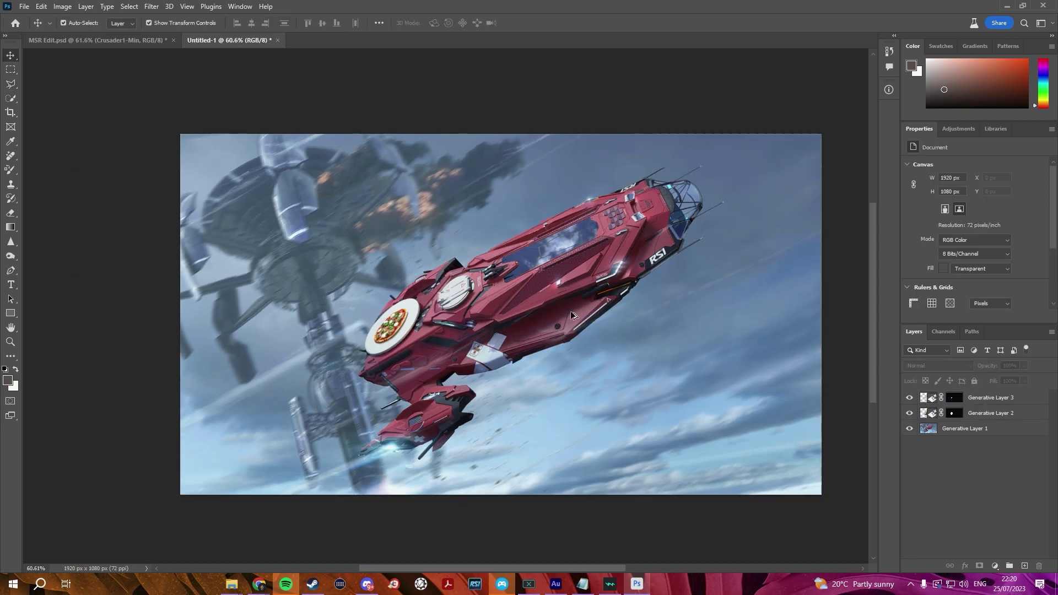
{"action": "scroll", "coordinate": [571, 310], "scroll_direction": "up", "scroll_amount": 2}
{"action": "left_click", "coordinate": [486, 307]}
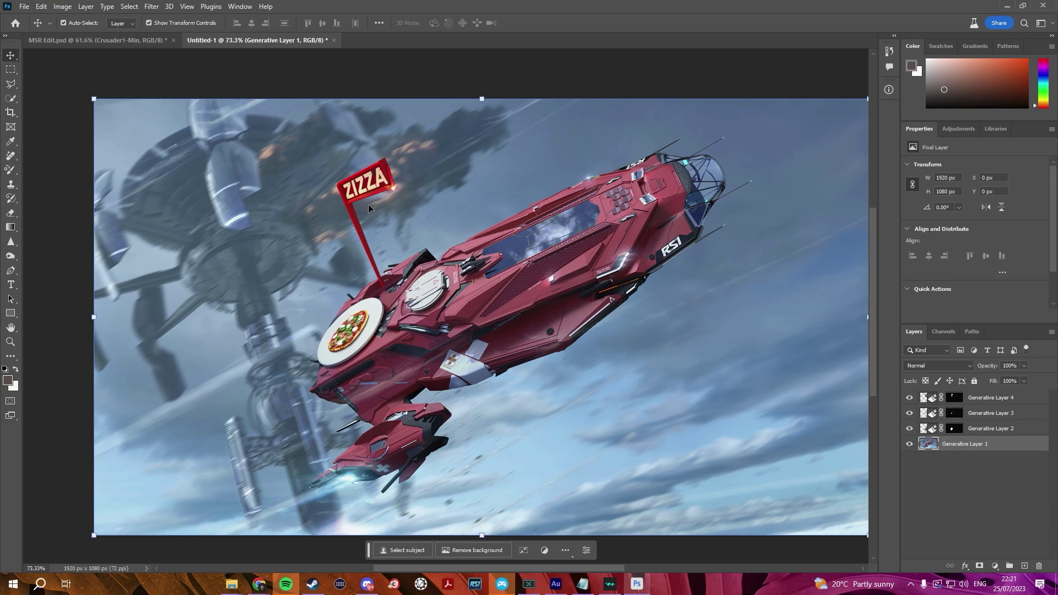
{"action": "key", "text": "ctrl+minus"}
{"action": "key", "text": "l"}
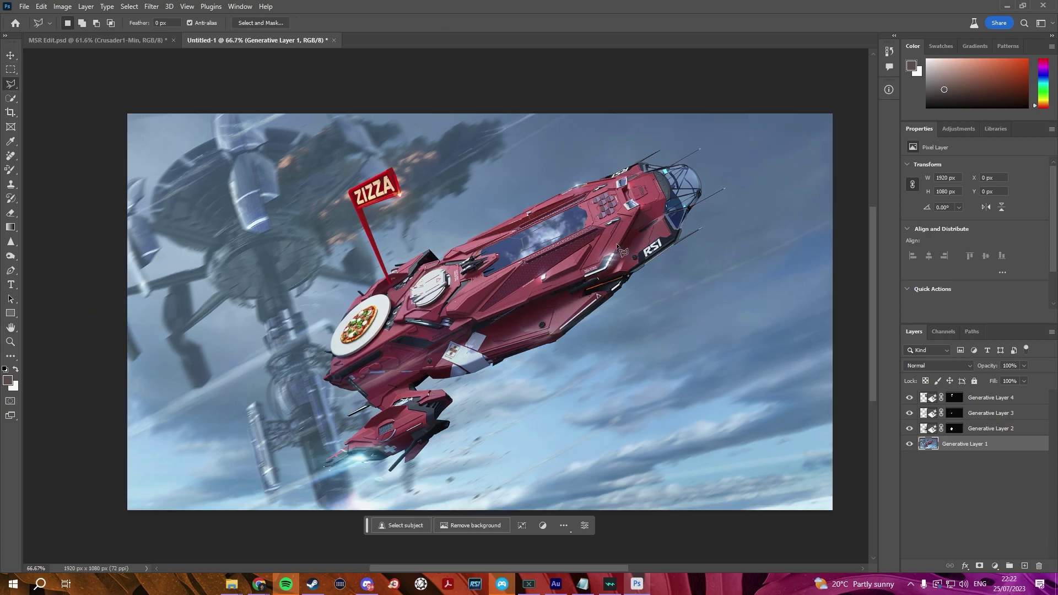
- Fill the Apollo's canopy window with fried chicken via a lasso selection and Generative Fill
{"action": "left_click", "coordinate": [481, 251]}
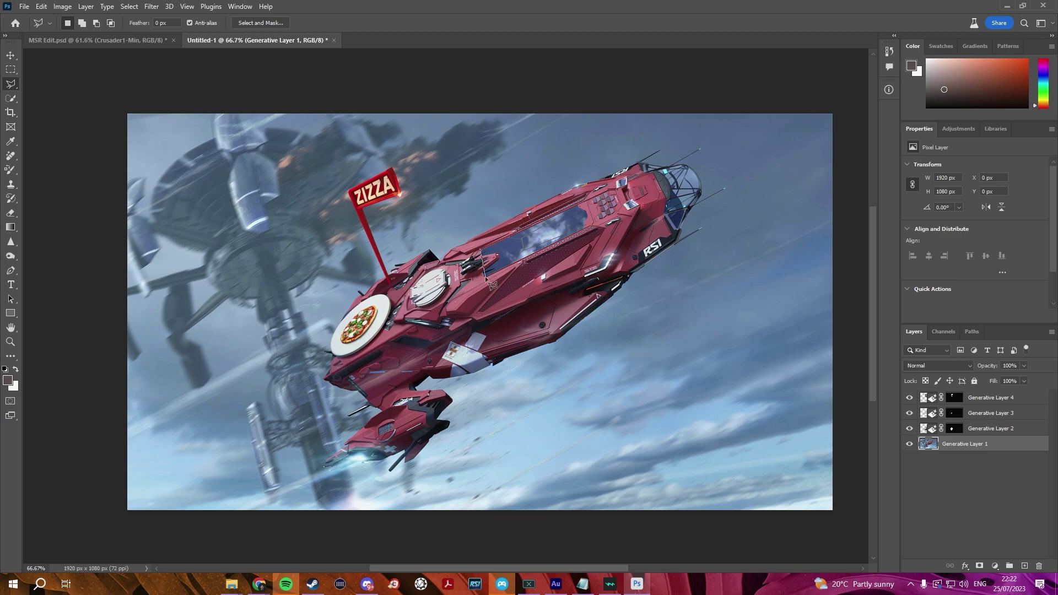
{"action": "left_click", "coordinate": [485, 276]}
{"action": "left_click", "coordinate": [587, 225]}
{"action": "double_click", "coordinate": [586, 205]}
{"action": "left_click", "coordinate": [452, 296]}
{"action": "type", "text": "Ho"}
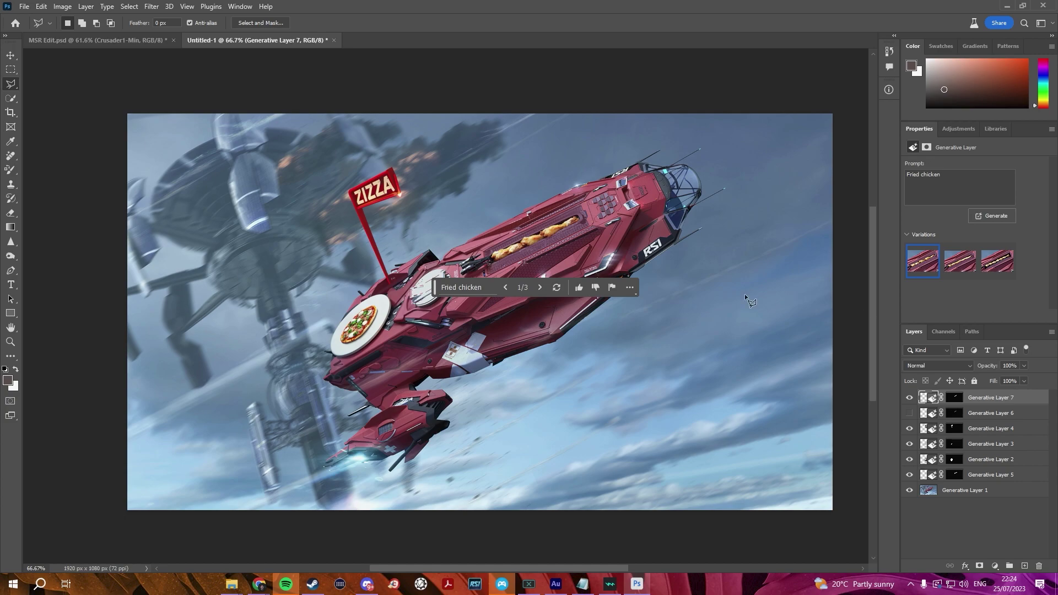
{"action": "left_click", "coordinate": [10, 55]}
{"action": "left_click", "coordinate": [85, 161]}
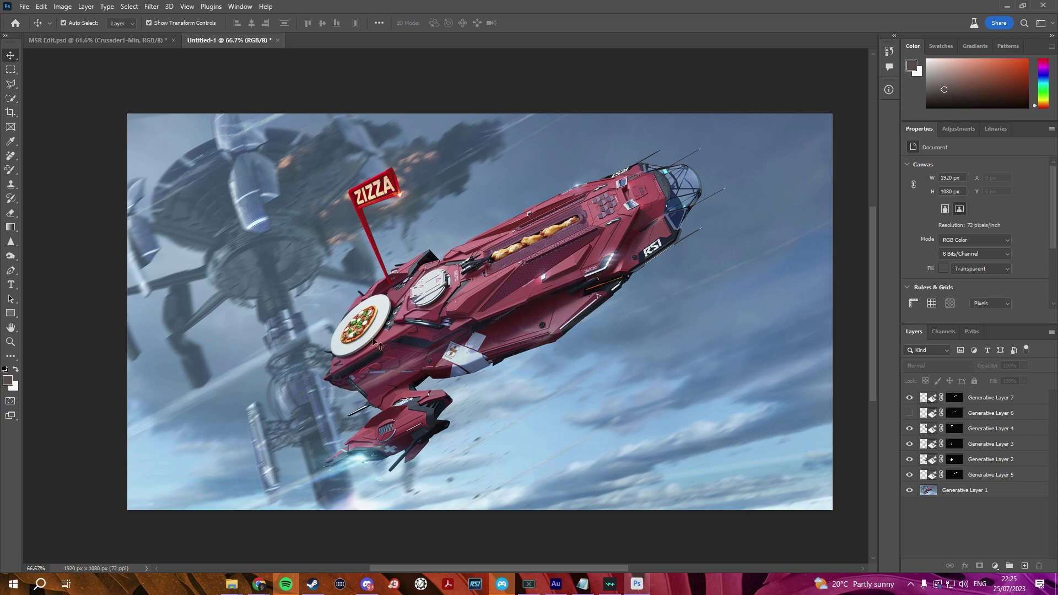
- Pick the second 'Dipping sauce' variation for the nose, then reselect the base layer
{"action": "left_click", "coordinate": [10, 84]}
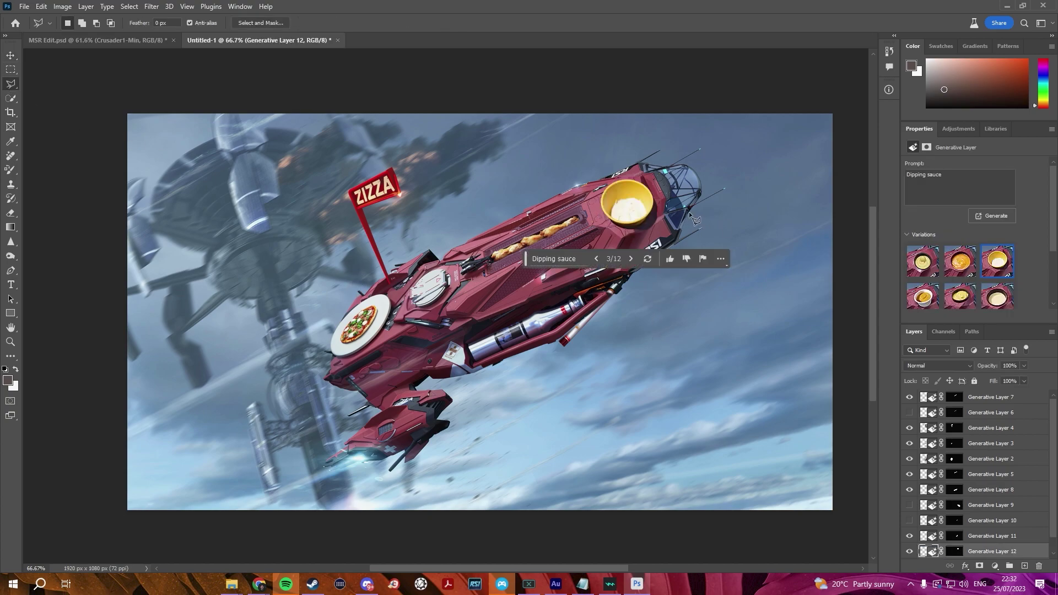
{"action": "left_click", "coordinate": [959, 264]}
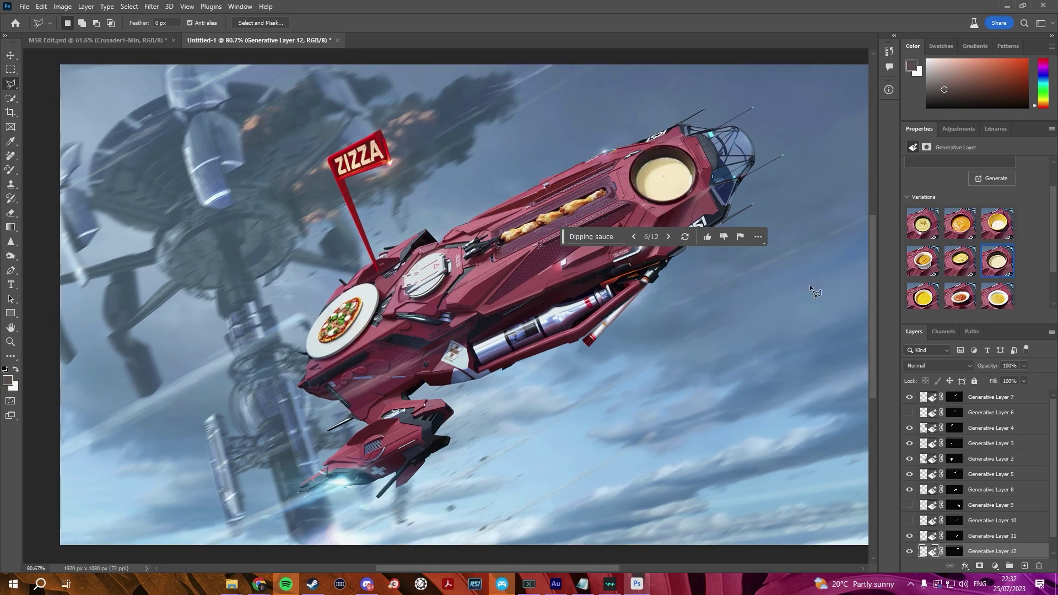
{"action": "scroll", "coordinate": [807, 285], "scroll_direction": "down", "scroll_amount": 2}
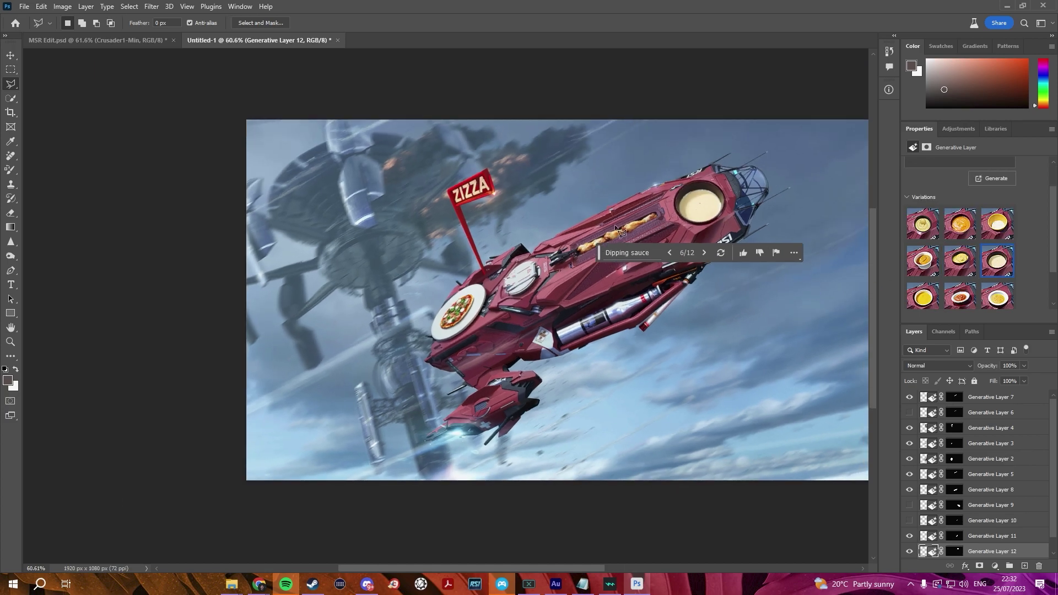
{"action": "key", "text": "v"}
{"action": "left_click", "coordinate": [725, 335]}
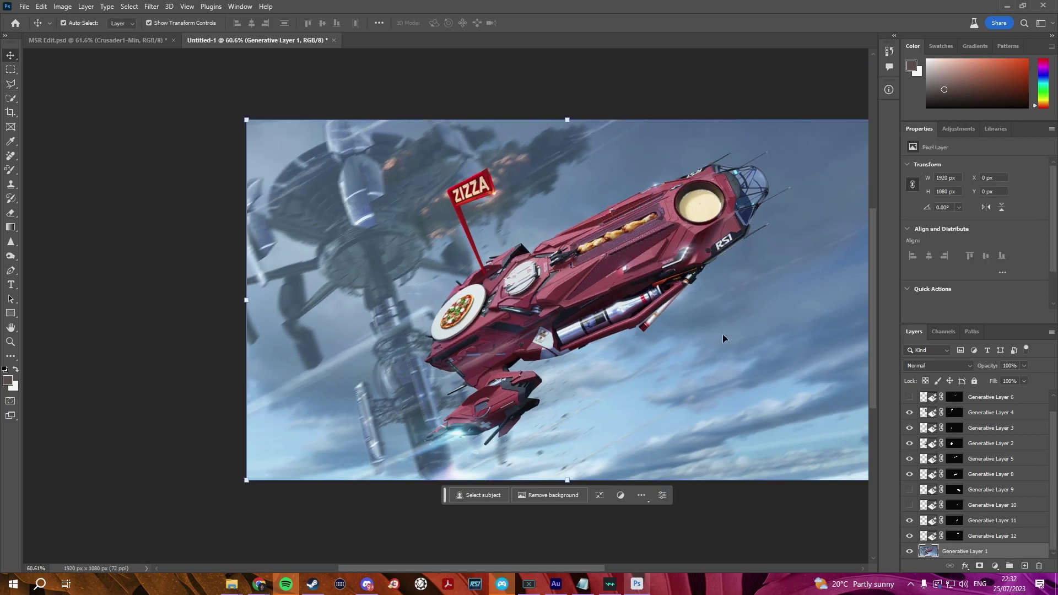
{"action": "scroll", "coordinate": [636, 345], "scroll_direction": "up", "scroll_amount": 2}
{"action": "key", "text": "l"}
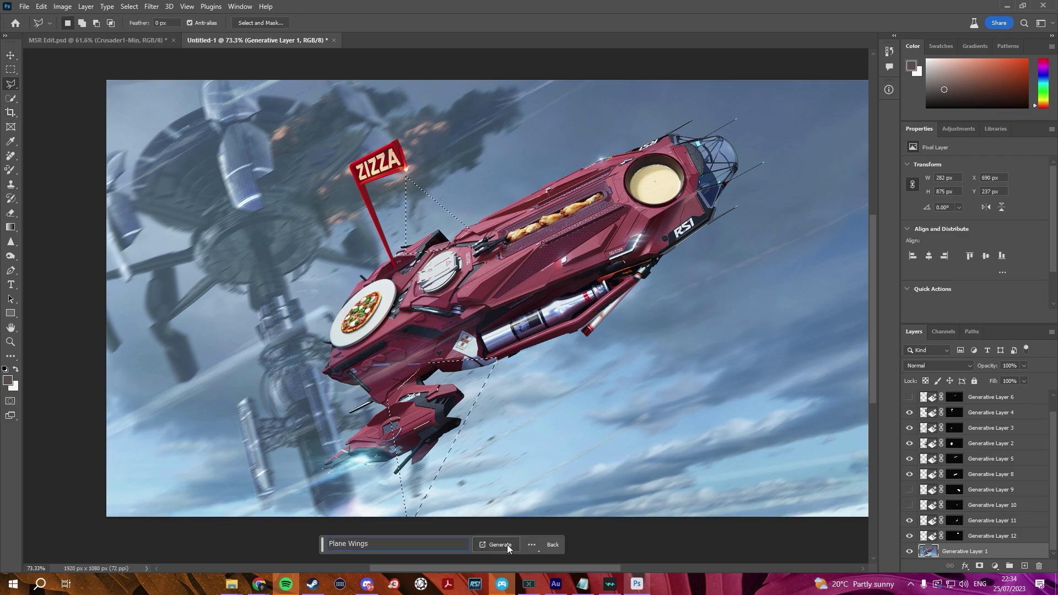
- Generate 'Chicken Wings' in the Apollo's second window and select the new generated layer
{"action": "left_click", "coordinate": [508, 547]}
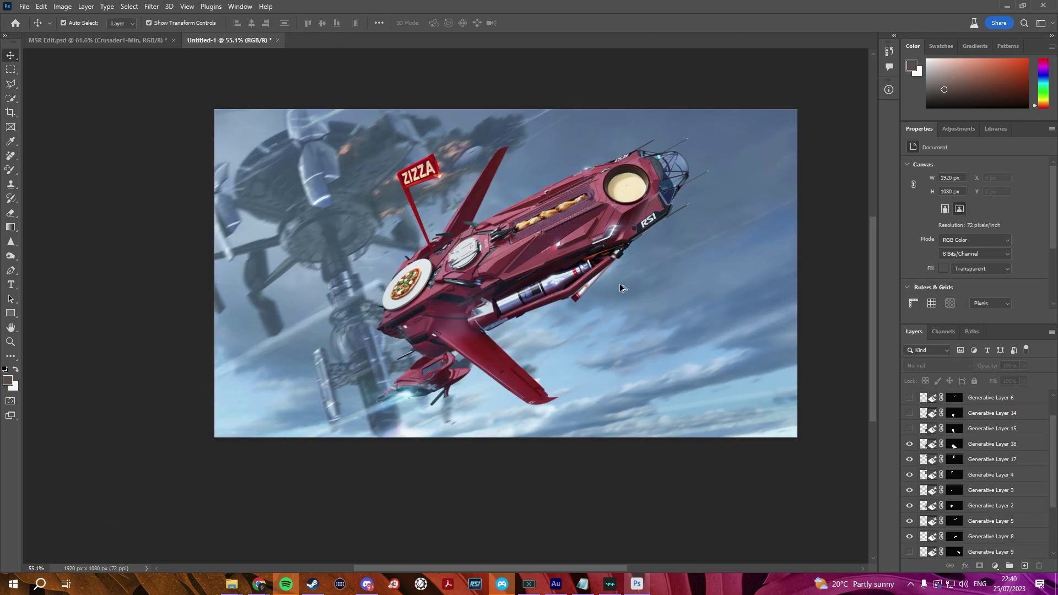
{"action": "scroll", "coordinate": [619, 283], "scroll_direction": "up", "scroll_amount": 1}
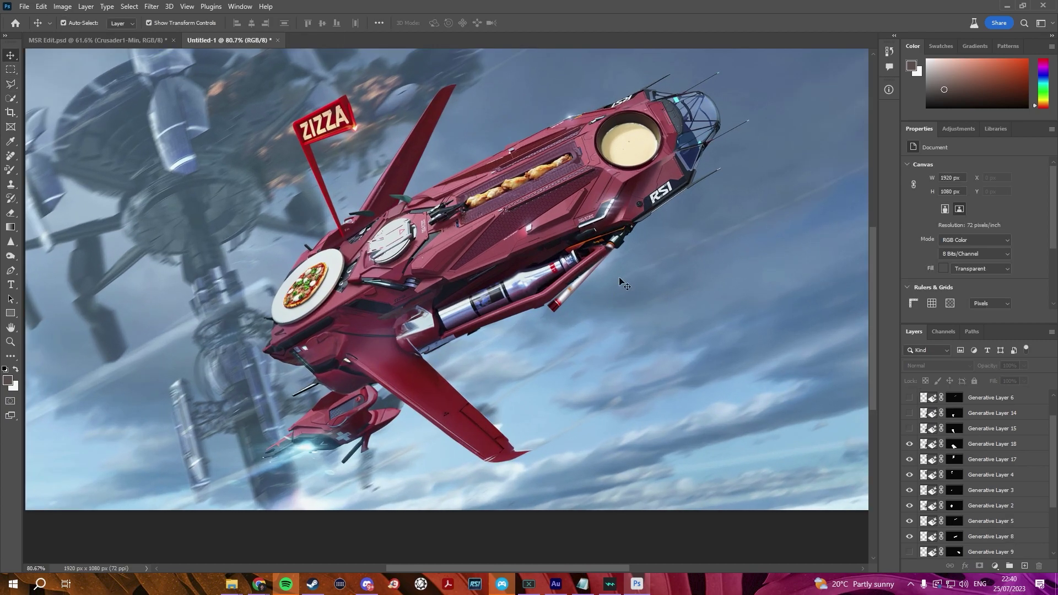
{"action": "scroll", "coordinate": [585, 311], "scroll_direction": "up", "scroll_amount": 1}
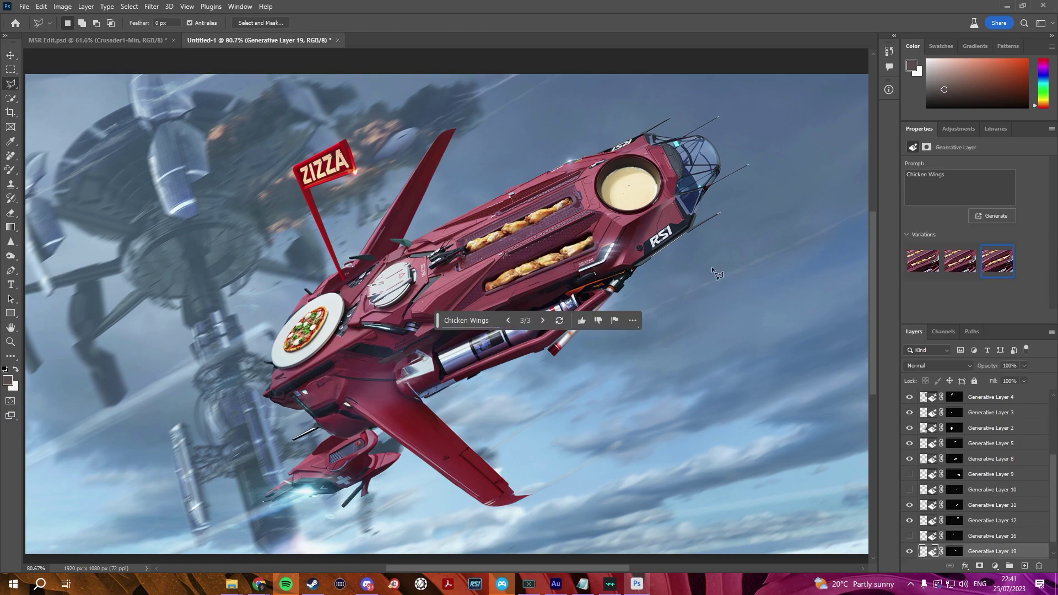
{"action": "left_click", "coordinate": [10, 56]}
{"action": "left_click", "coordinate": [146, 301]}
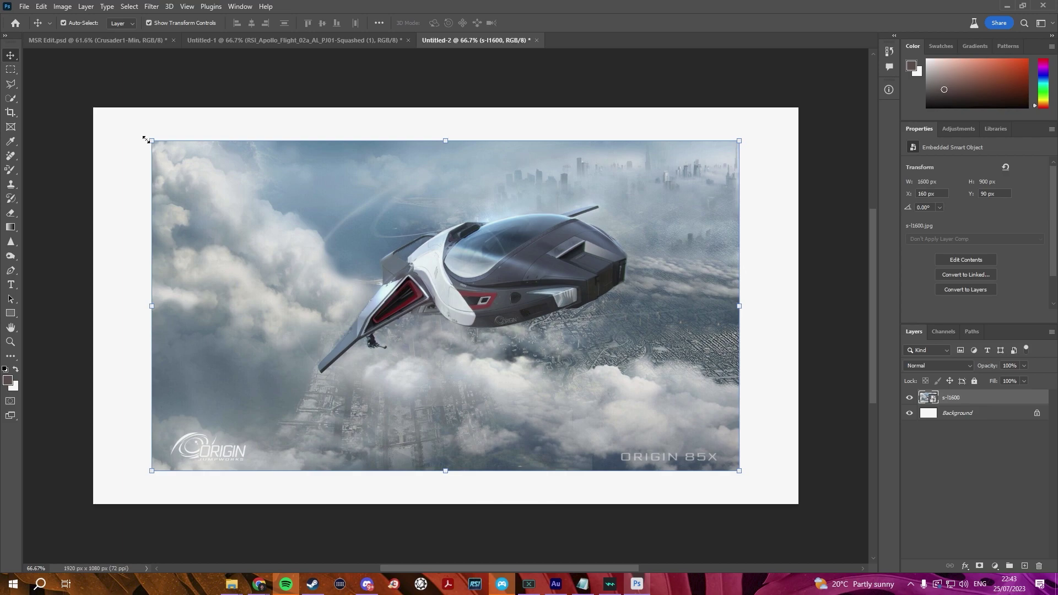
- Scale the Origin 85X image up, expand it to fill the canvas, and generate a 'Fin' beneath the hull
{"action": "left_click_drag", "start_coordinate": [142, 135], "coordinate": [88, 106]}
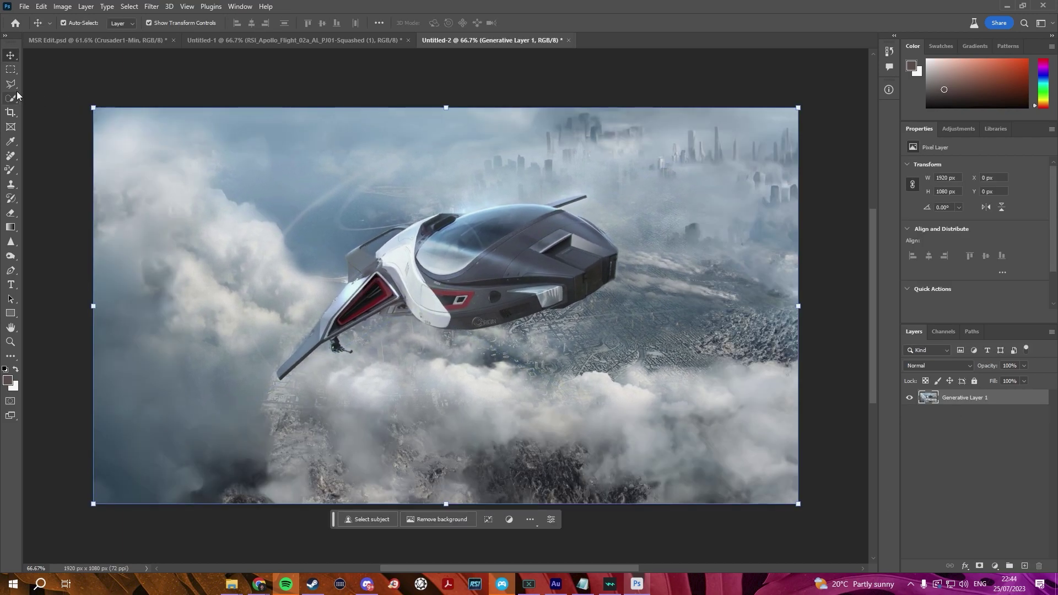
{"action": "left_click", "coordinate": [12, 86]}
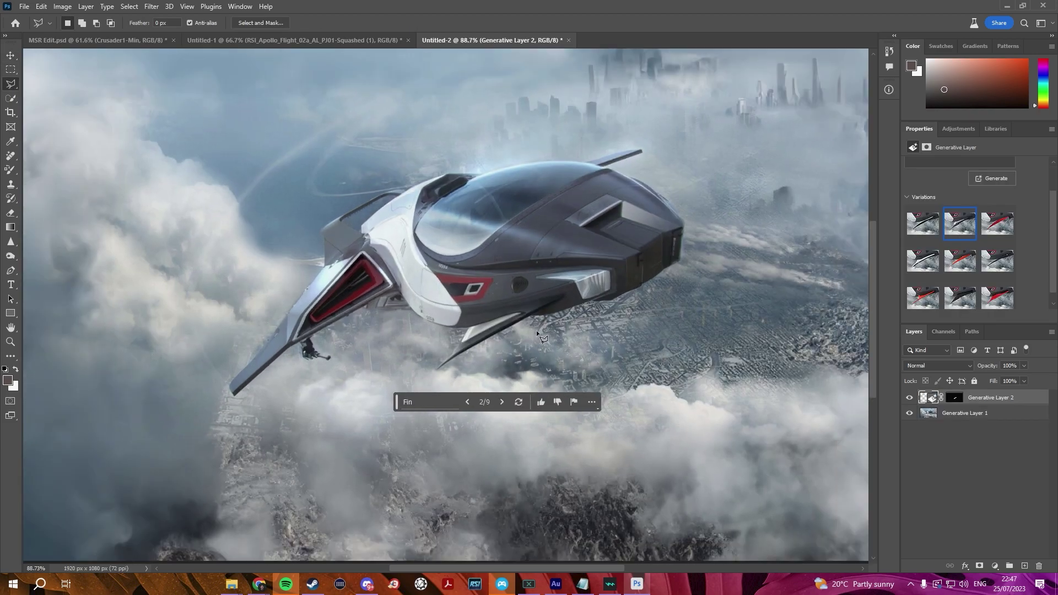
{"action": "scroll", "coordinate": [528, 320], "scroll_direction": "down", "scroll_amount": 2}
{"action": "scroll", "coordinate": [527, 321], "scroll_direction": "up", "scroll_amount": 1}
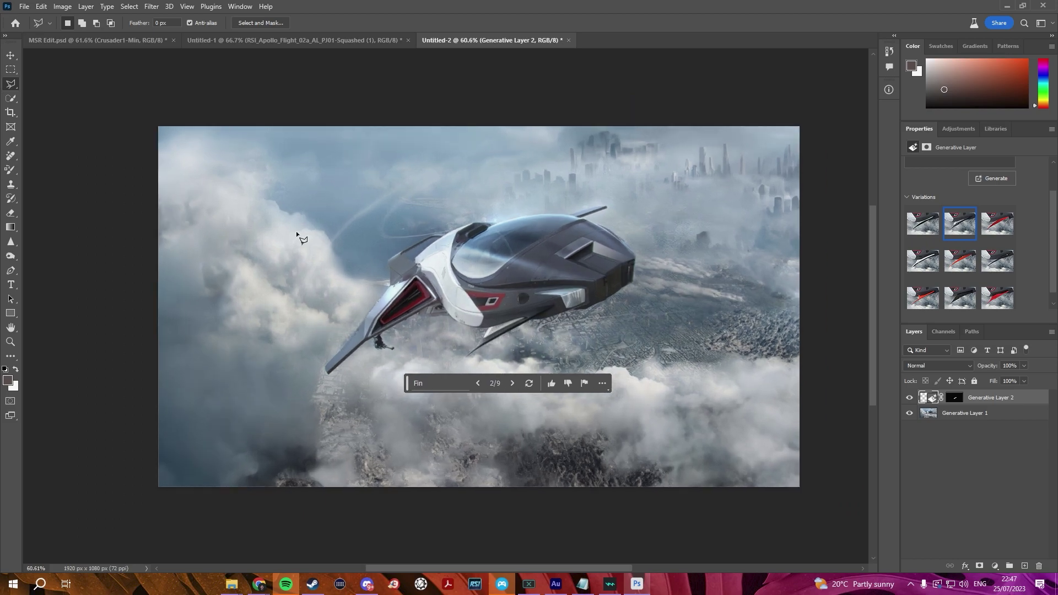
{"action": "left_click", "coordinate": [8, 54]}
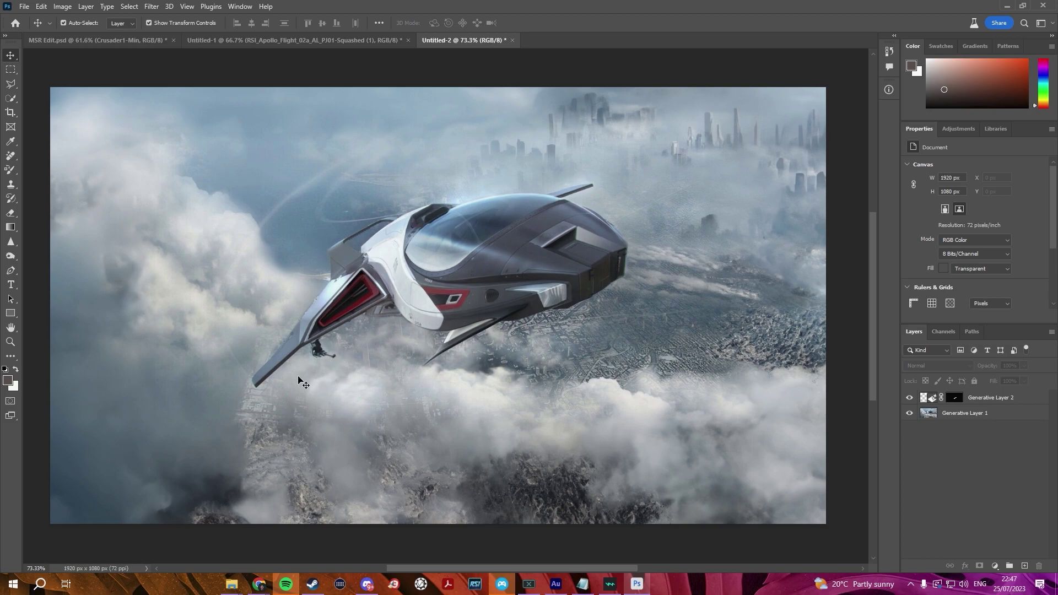
- Step through the base ship, fin and Turret generated layers to reach the turret's variations
{"action": "left_click", "coordinate": [11, 83]}
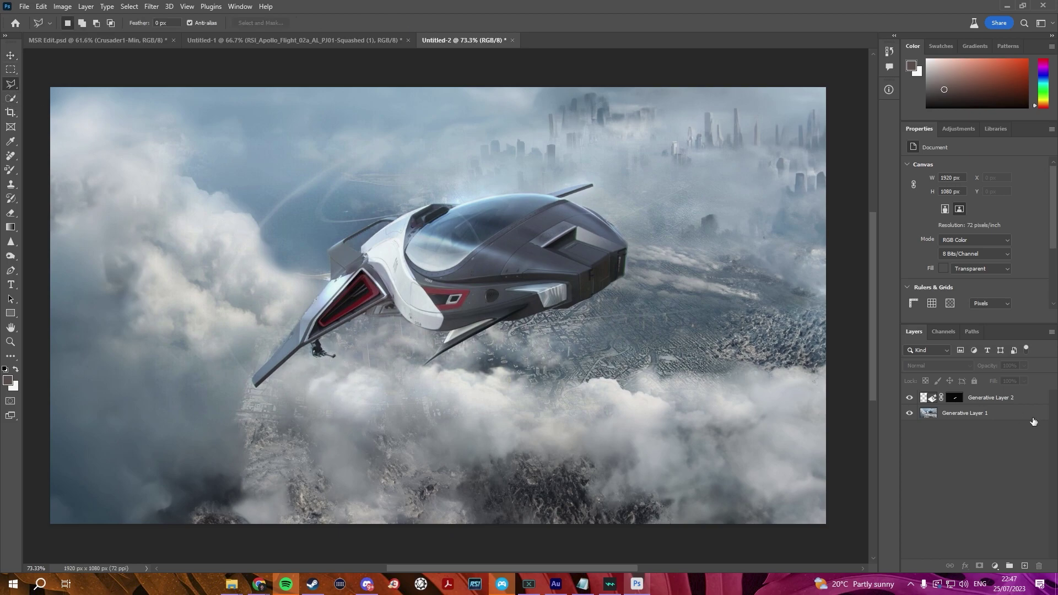
{"action": "left_click", "coordinate": [1026, 415]}
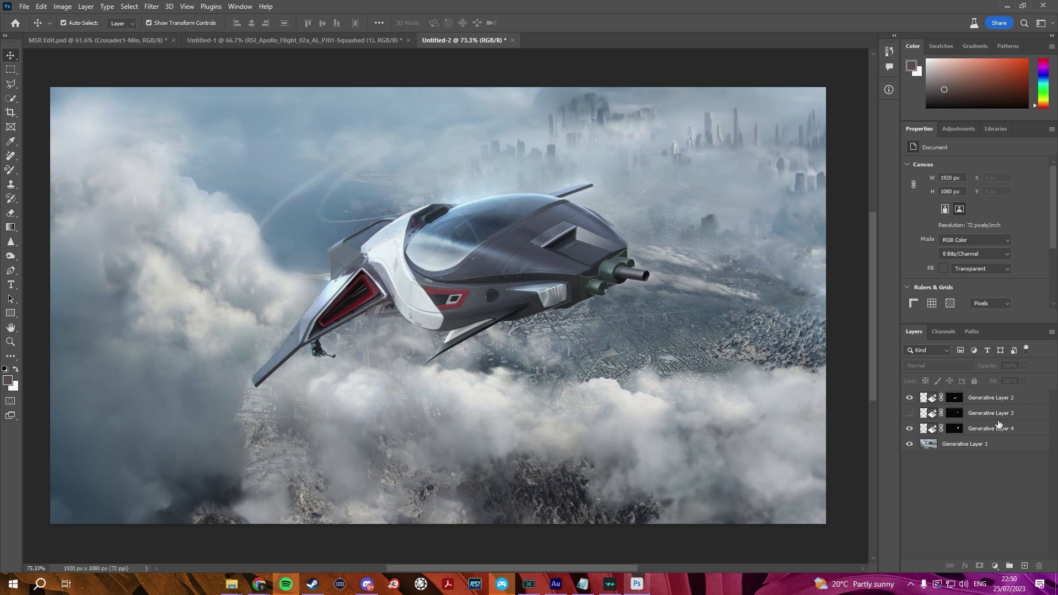
{"action": "left_click", "coordinate": [1000, 404]}
{"action": "left_click", "coordinate": [1000, 429]}
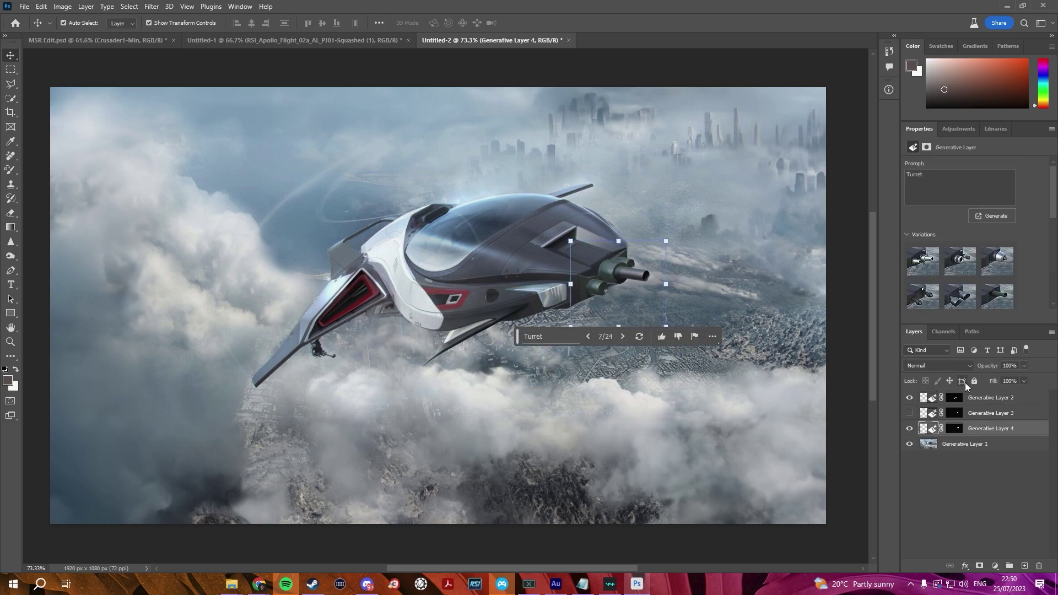
{"action": "scroll", "coordinate": [933, 293], "scroll_direction": "down", "scroll_amount": 1}
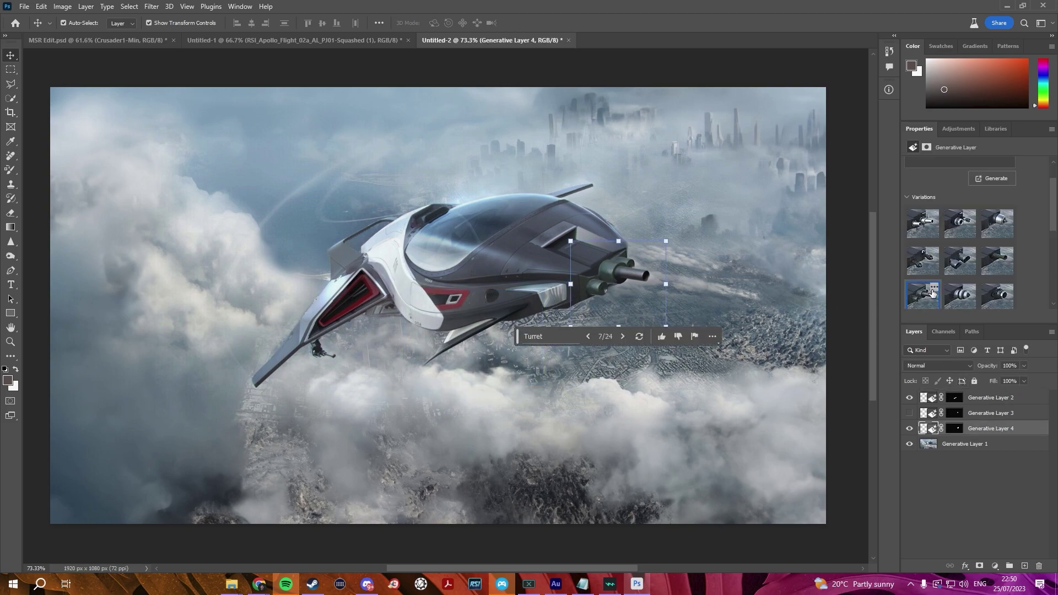
{"action": "scroll", "coordinate": [933, 293], "scroll_direction": "down", "scroll_amount": 1}
- Compare the green turret with the dark twin-barrel one, keep the dark version, and deselect all layers
{"action": "left_click", "coordinate": [931, 293]}
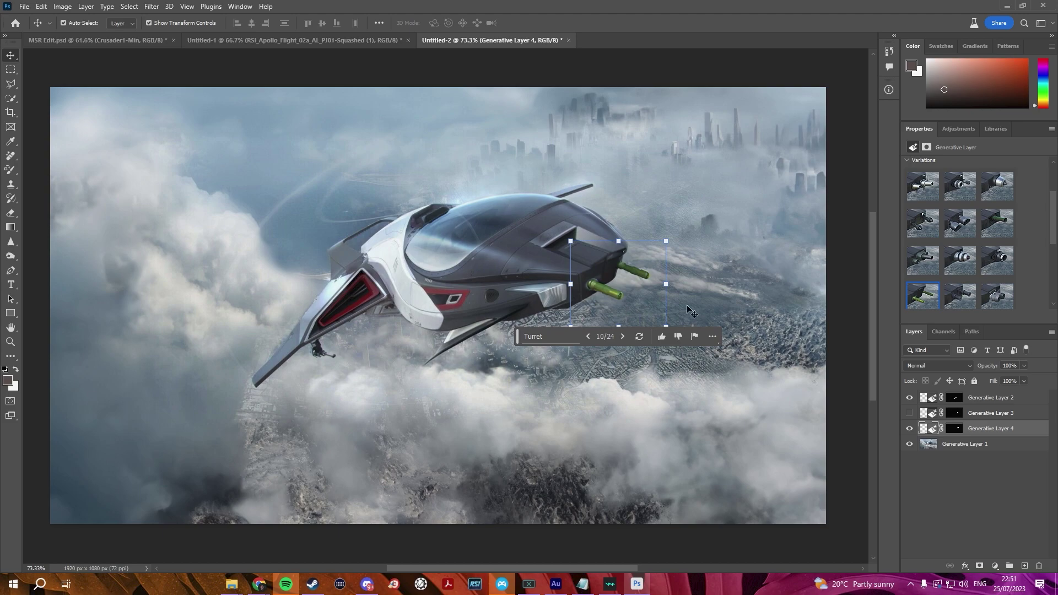
{"action": "left_click", "coordinate": [916, 269]}
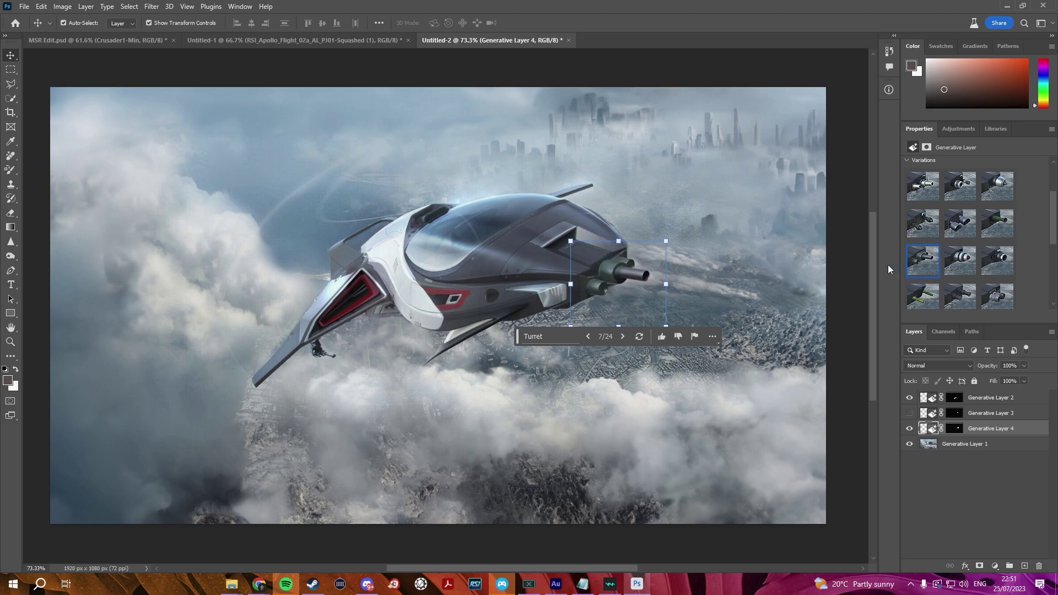
{"action": "left_click", "coordinate": [792, 293]}
{"action": "left_click", "coordinate": [848, 300]}
{"action": "key", "text": "l"}
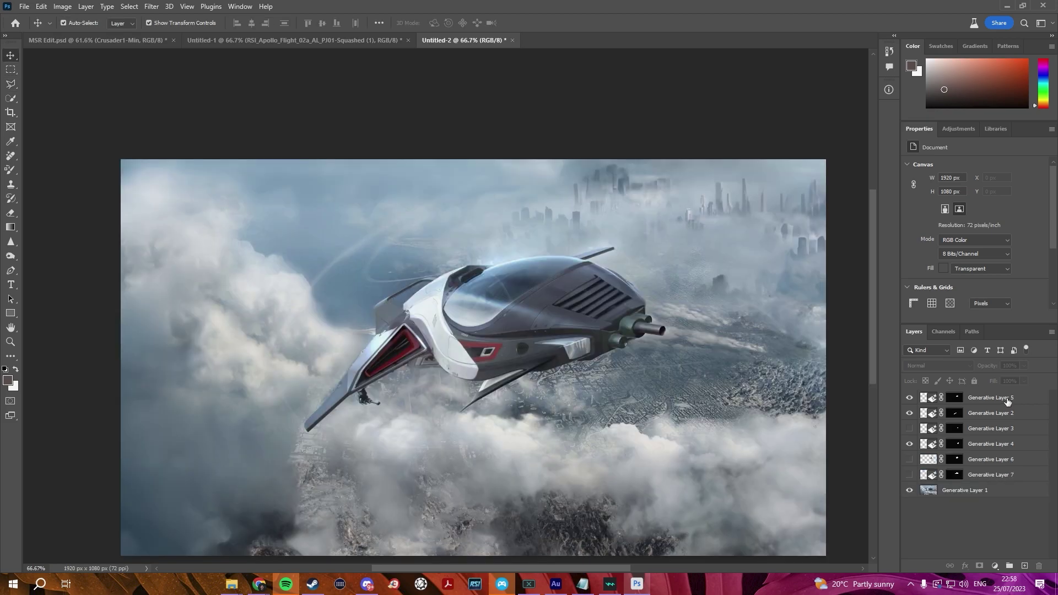
- Compare the V8 layer's vent variations to choose an engine-cover design for the upper hull
{"action": "left_click", "coordinate": [1006, 398]}
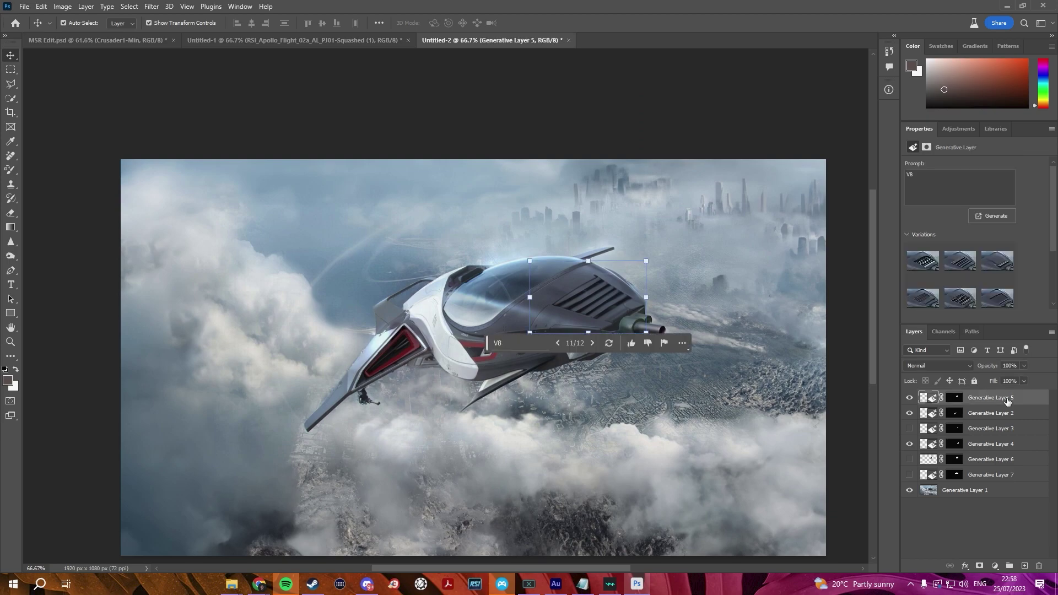
{"action": "scroll", "coordinate": [957, 303], "scroll_direction": "down", "scroll_amount": 3}
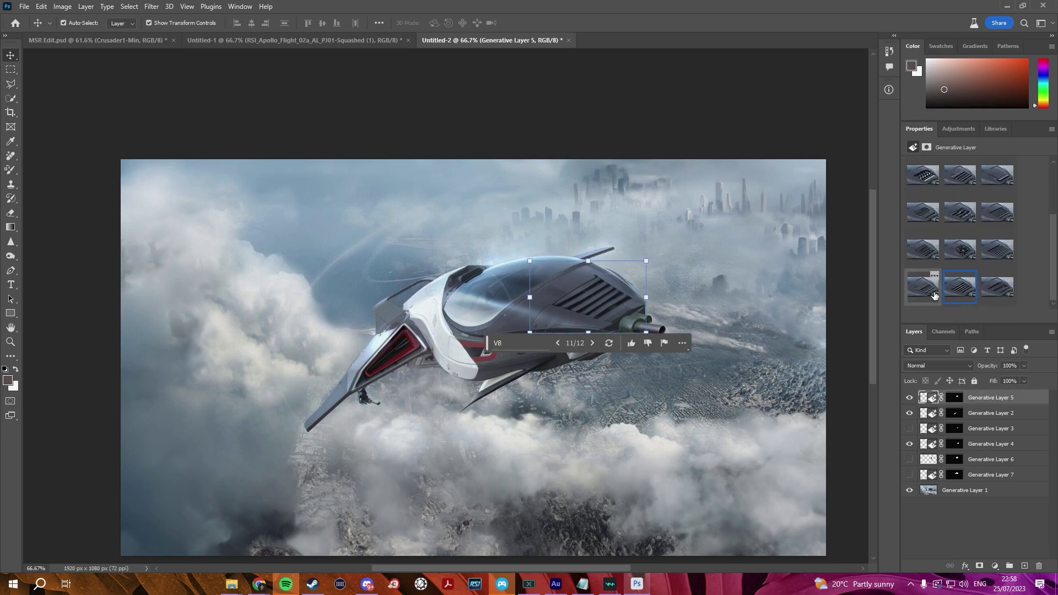
{"action": "left_click", "coordinate": [932, 295]}
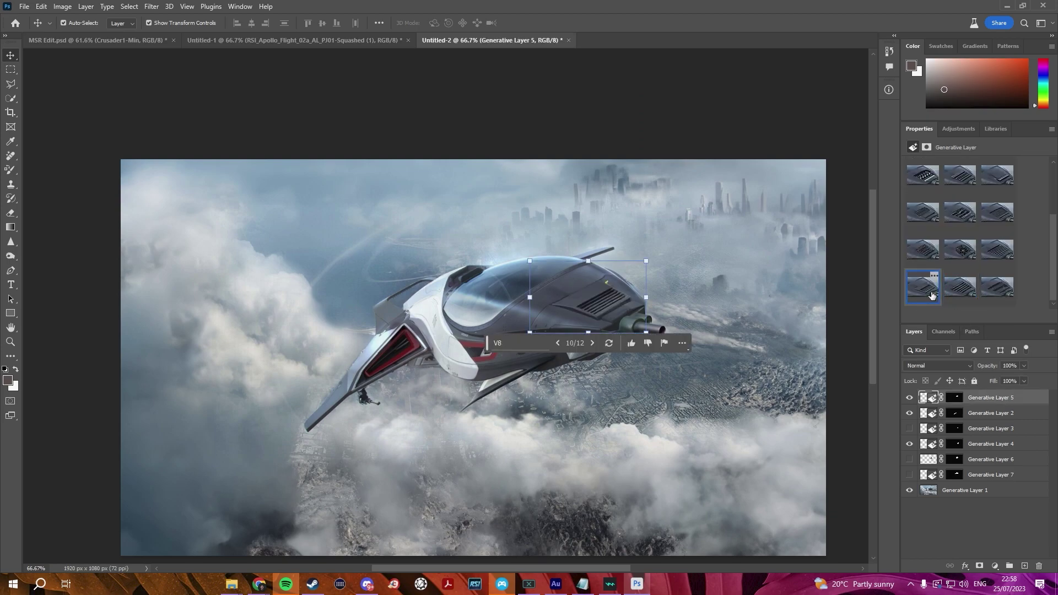
{"action": "left_click", "coordinate": [964, 293]}
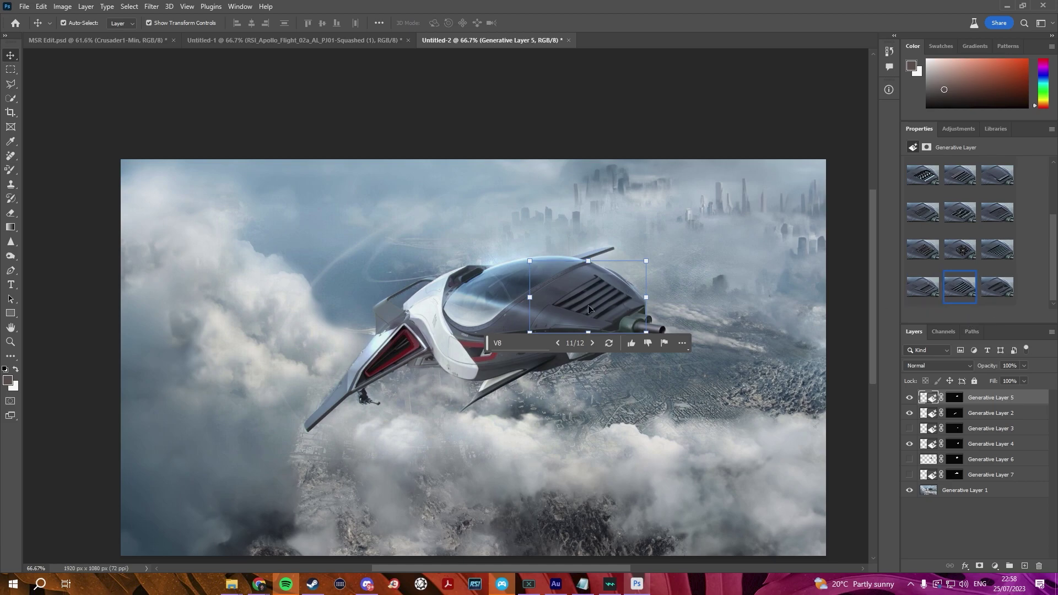
{"action": "left_click", "coordinate": [933, 294]}
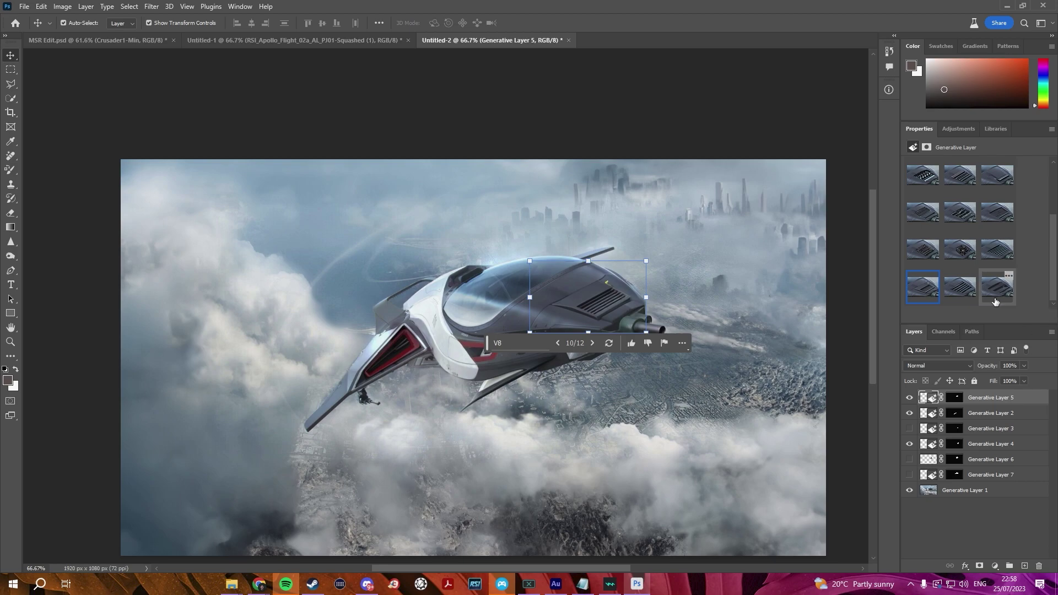
{"action": "left_click", "coordinate": [997, 250]}
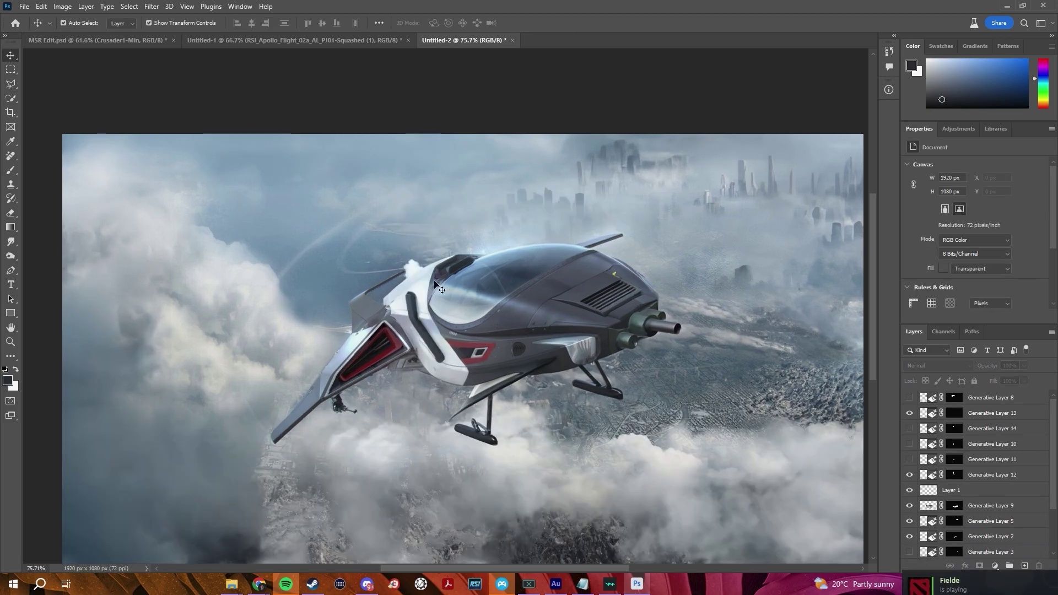
- Keep variation 3 of the white 'Paint Stripe' on the upper hull, then deselect the layer
{"action": "scroll", "coordinate": [413, 267], "scroll_direction": "up", "scroll_amount": 5}
{"action": "scroll", "coordinate": [410, 270], "scroll_direction": "down", "scroll_amount": 3}
{"action": "scroll", "coordinate": [481, 373], "scroll_direction": "down", "scroll_amount": 2}
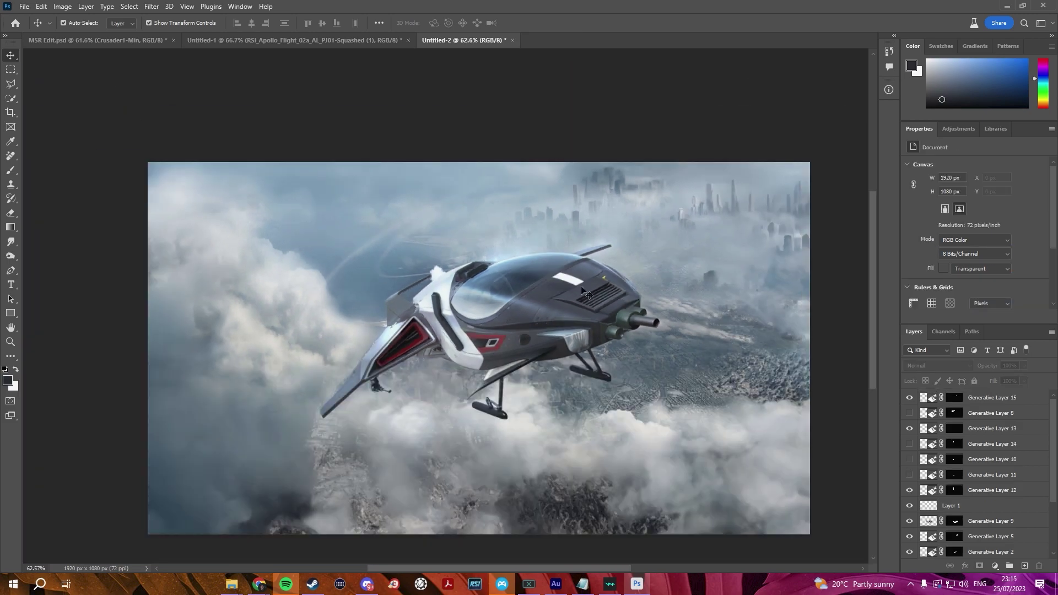
{"action": "left_click", "coordinate": [583, 288]}
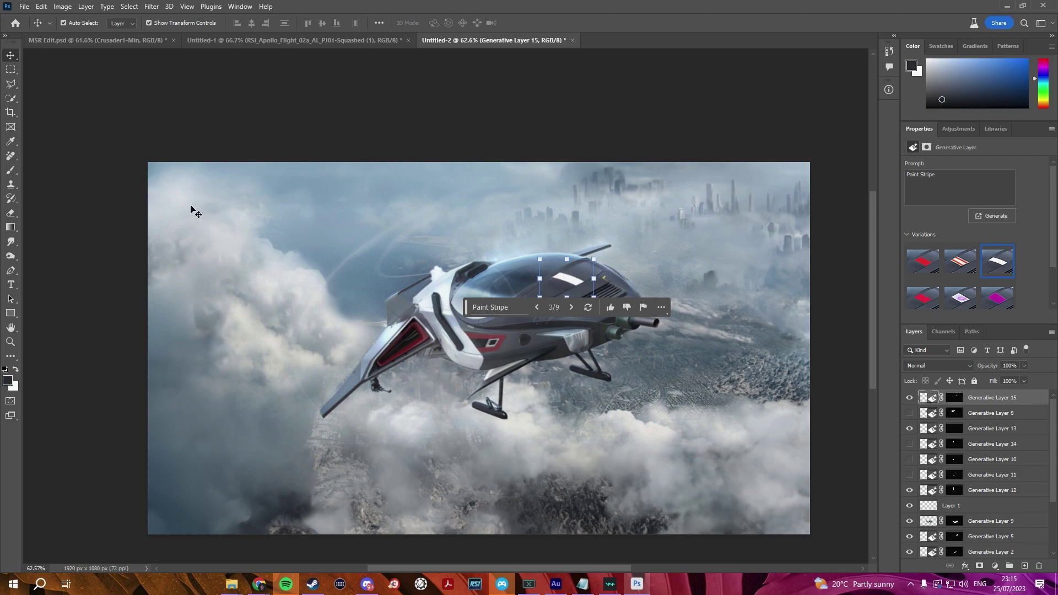
{"action": "left_click", "coordinate": [99, 204]}
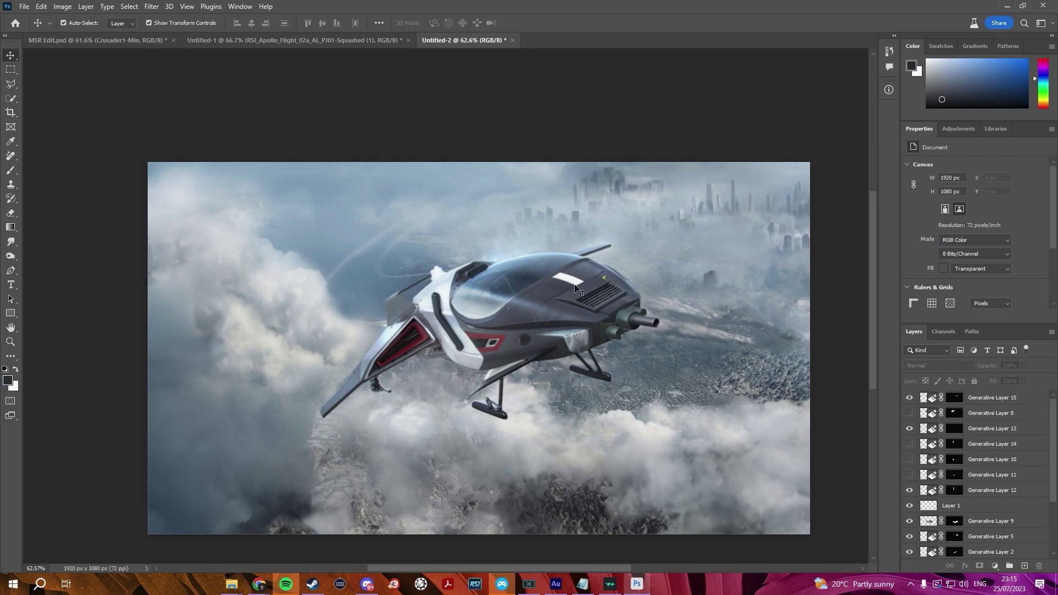
{"action": "scroll", "coordinate": [518, 380], "scroll_direction": "down", "scroll_amount": 1}
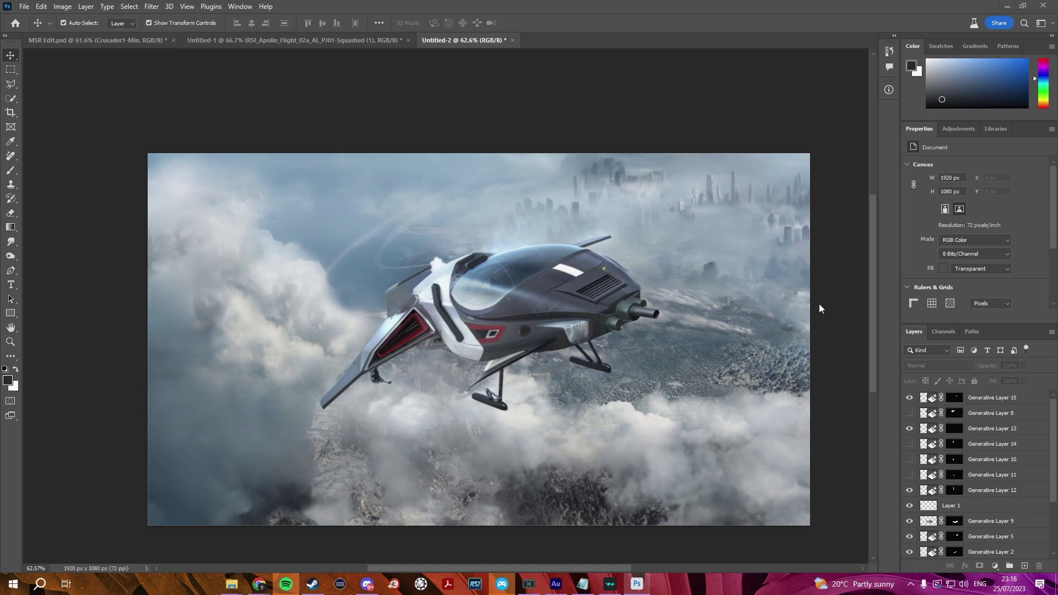